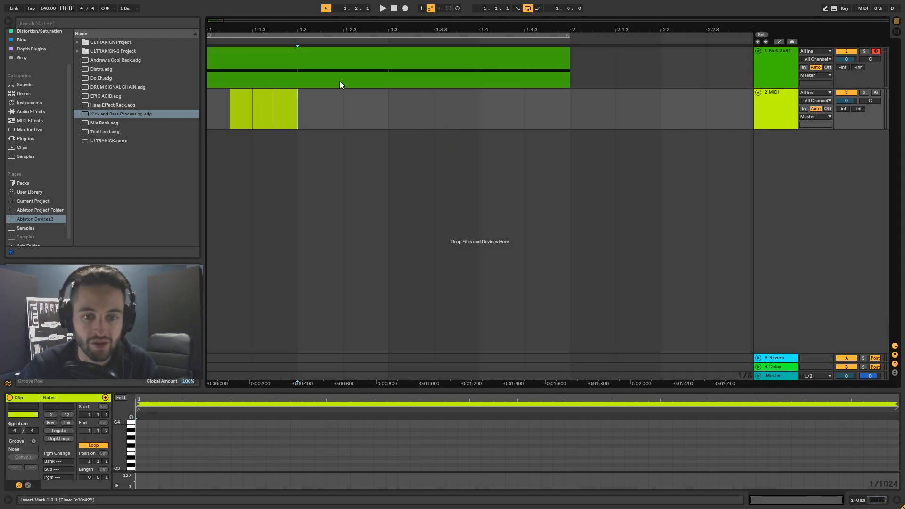
Step: Examine the kick track's MIDI clip, its notes and the Kick 2 instrument's current sound
left_click(758, 59)
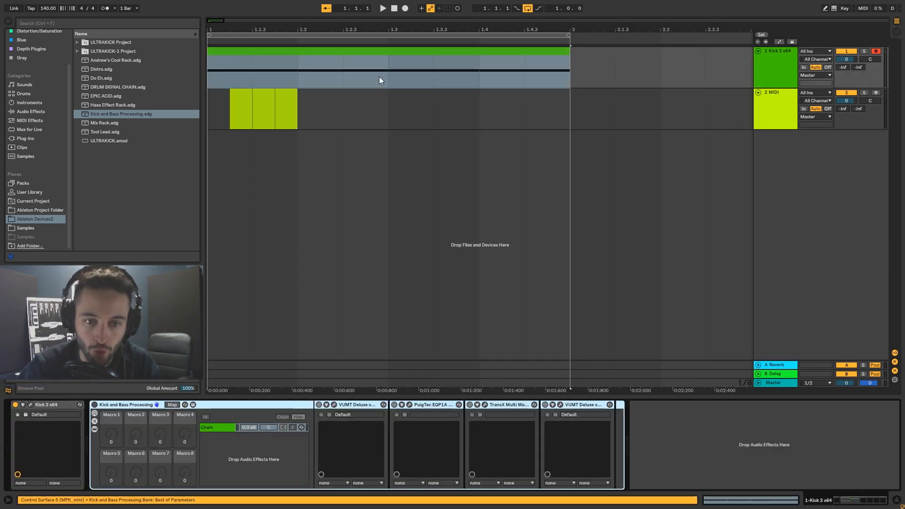
left_click(386, 82)
left_click(290, 86)
left_click(314, 80)
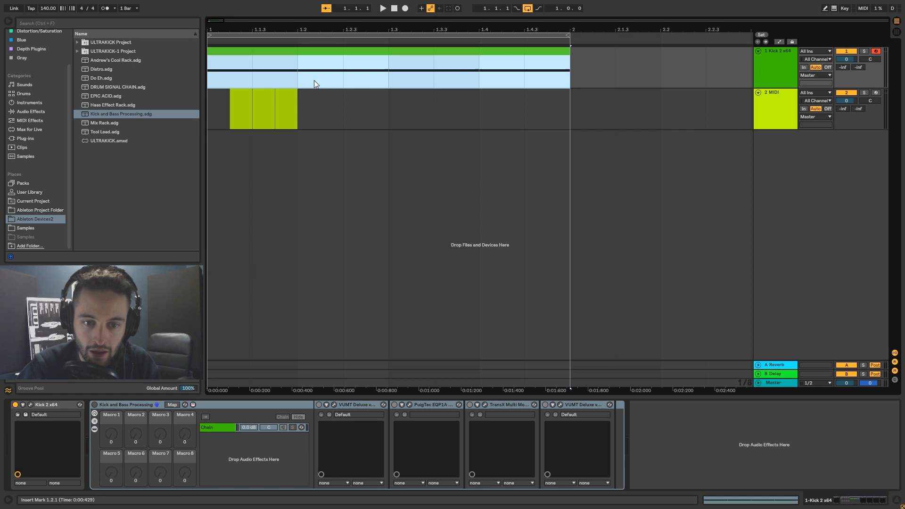
left_click(736, 498)
left_click_drag(174, 455, 830, 471)
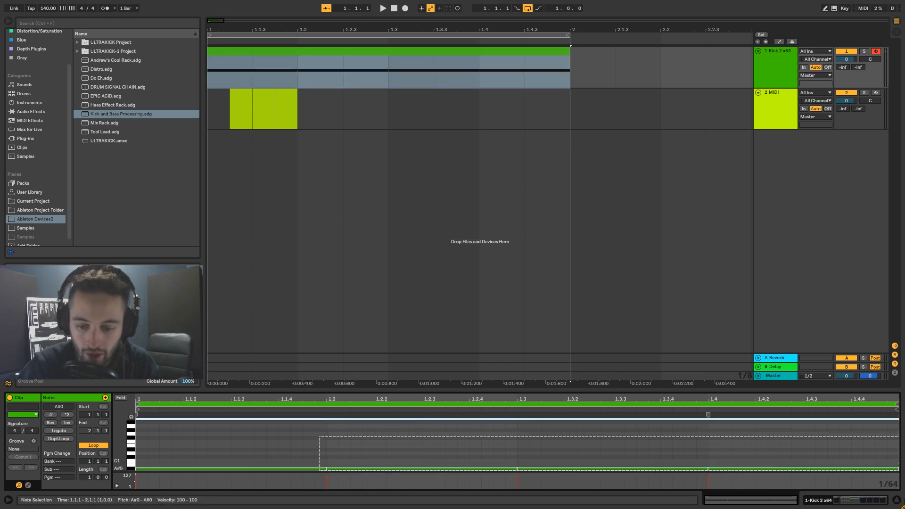
left_click(833, 501)
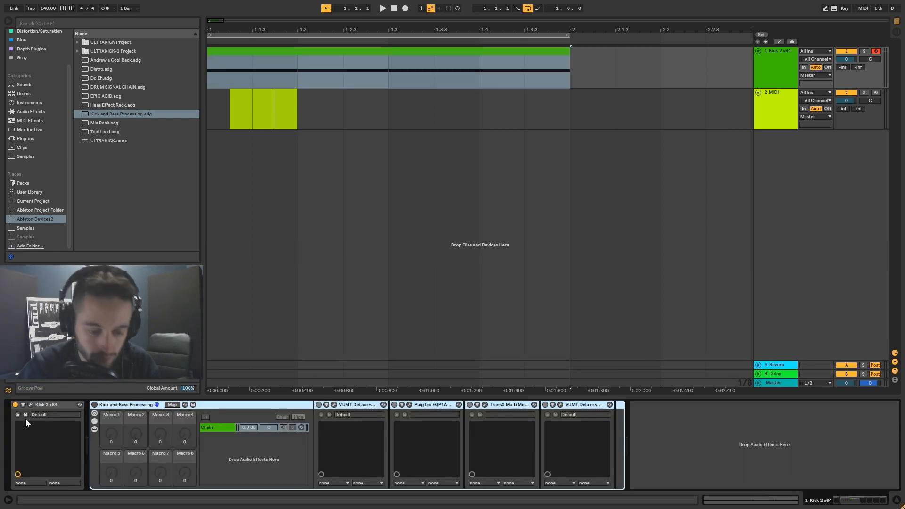
left_click(31, 405)
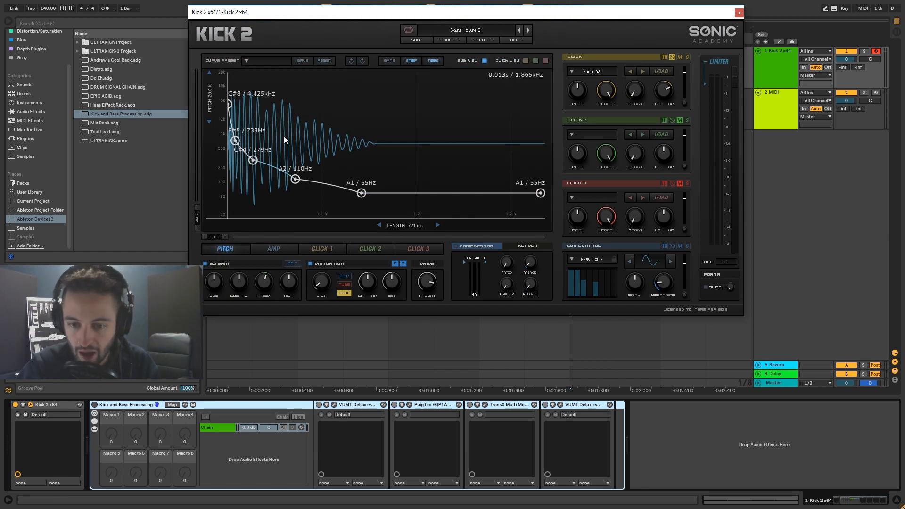
left_click(739, 12)
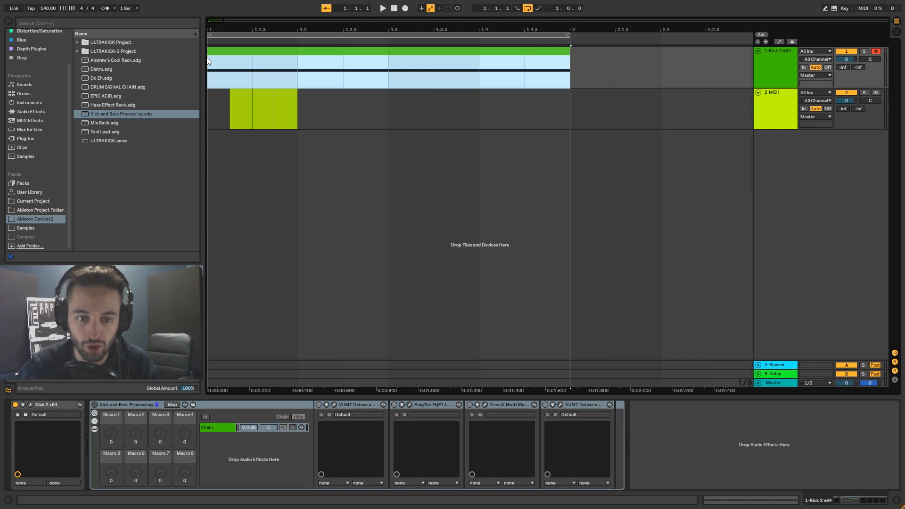
Step: Examine the three sixteenth-note clips on the MIDI track that fill the space after the first kick
left_click(266, 108)
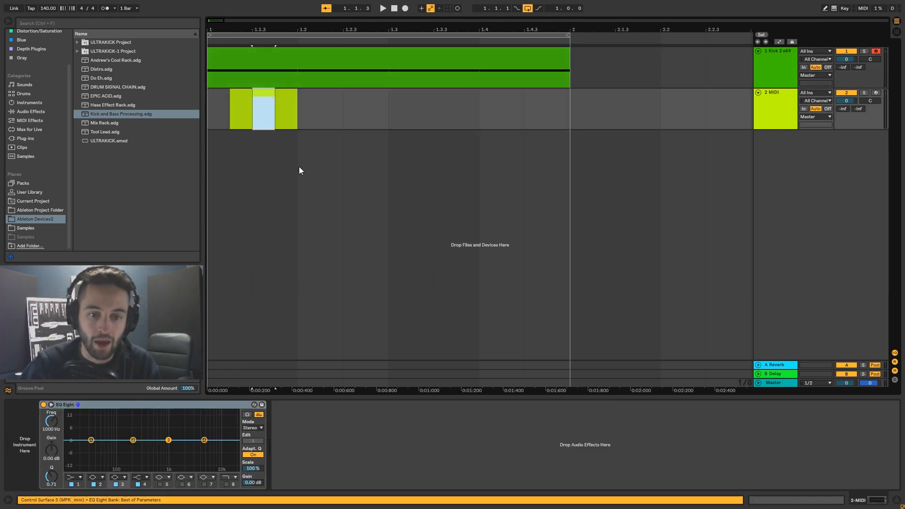
left_click_drag(216, 120, 251, 120)
left_click(216, 115)
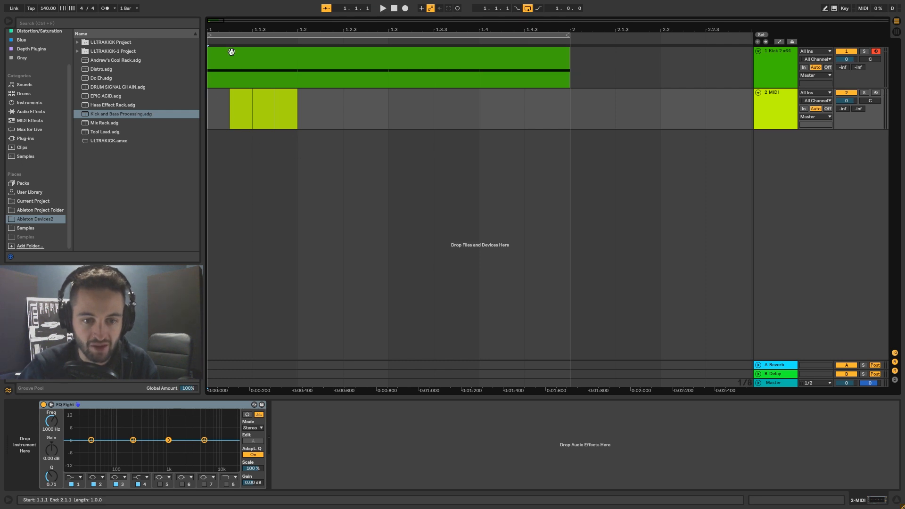
left_click_drag(302, 109, 199, 15)
left_click_drag(306, 128, 196, 30)
left_click_drag(304, 116, 226, 110)
left_click(243, 96)
left_click(287, 99)
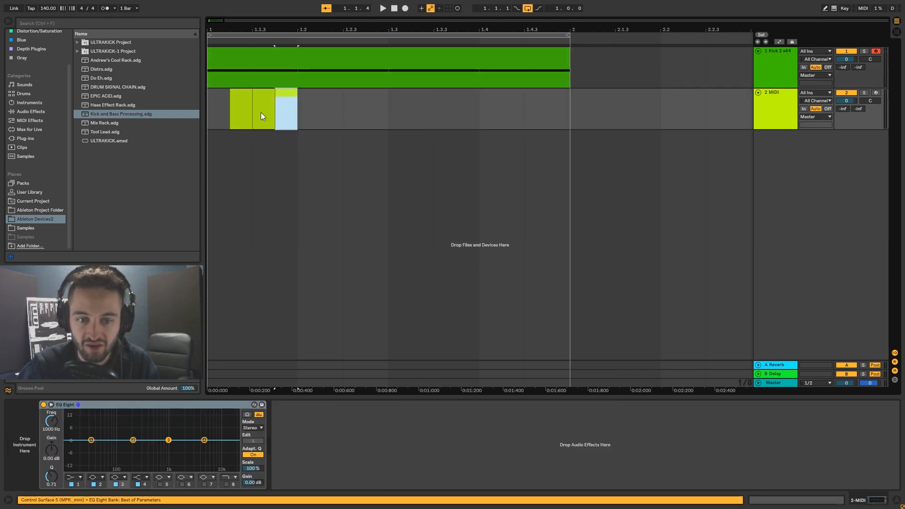
left_click(245, 99)
left_click(264, 98)
left_click(287, 97)
left_click(232, 100)
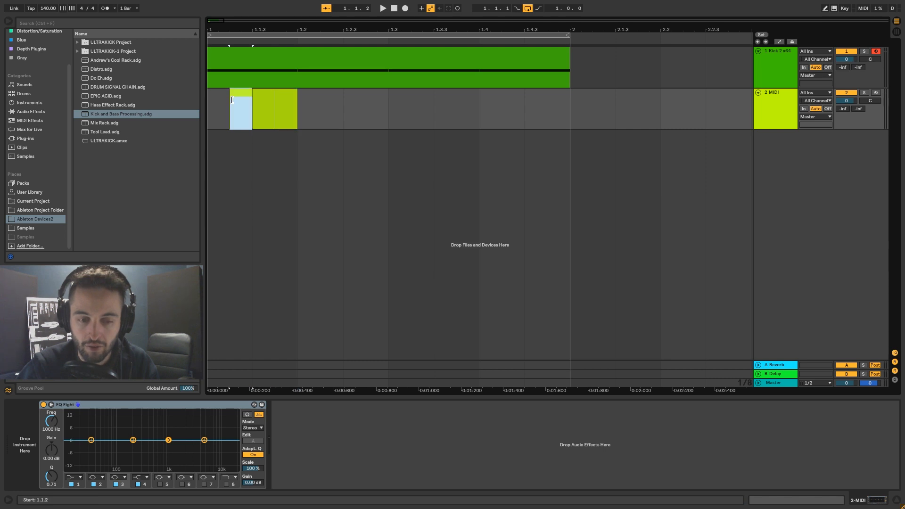
left_click(263, 97)
left_click(286, 102)
left_click(327, 113)
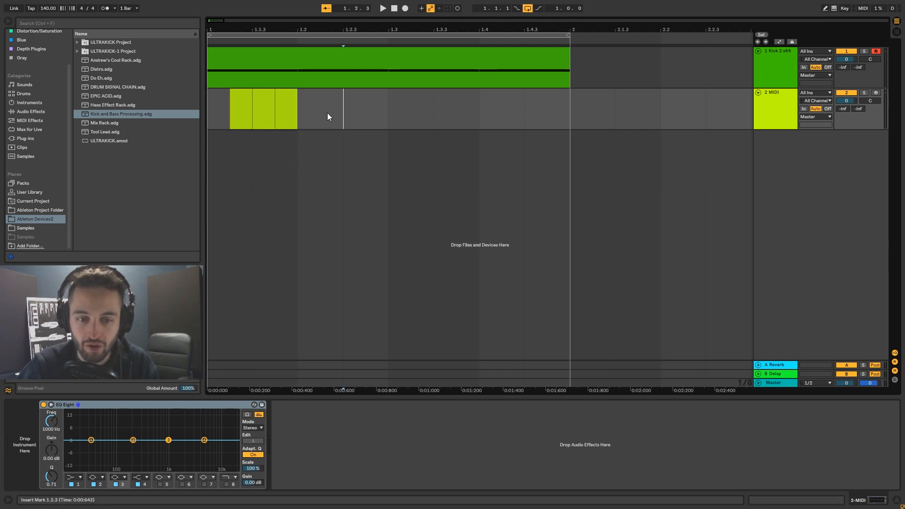
Step: Select the kick clip's range from 1.1.1 to 1.1.3 and shorten the Kick 2 sound's length to 212 ms
left_click_drag(208, 77, 252, 76)
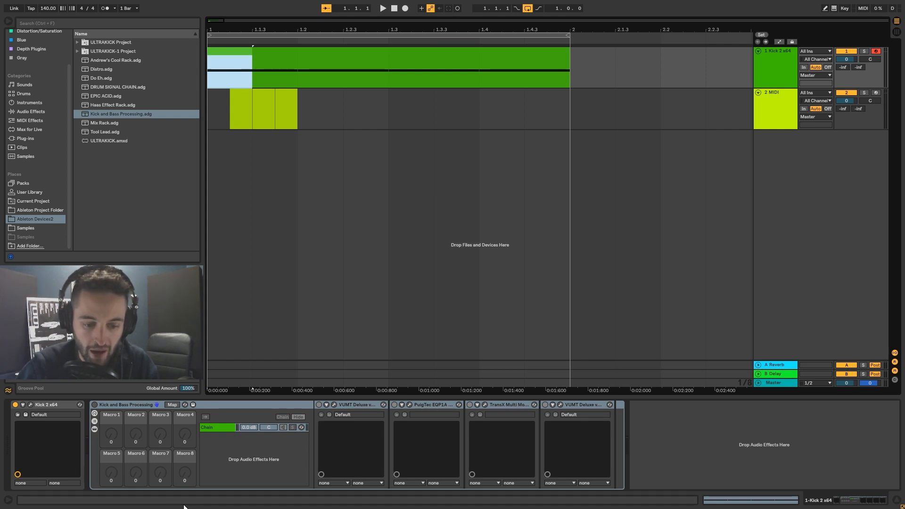
left_click(251, 74)
left_click_drag(208, 75, 245, 75)
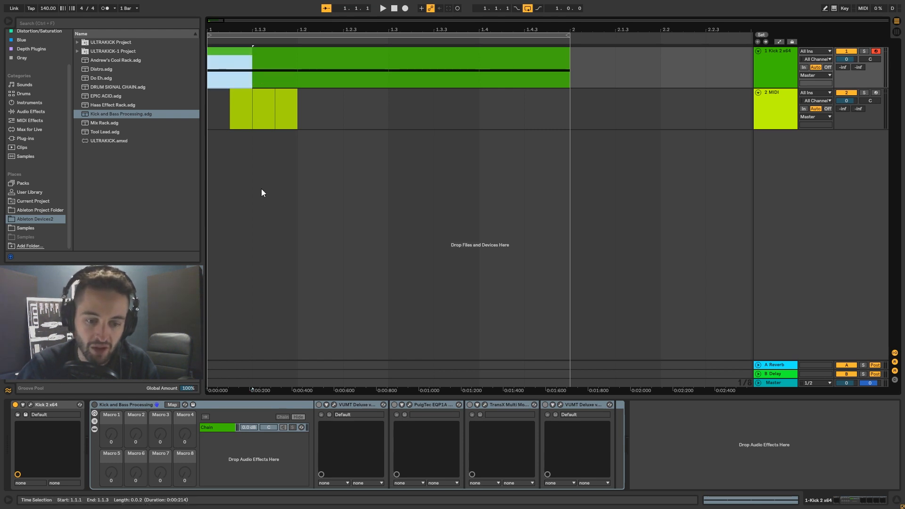
left_click(31, 404)
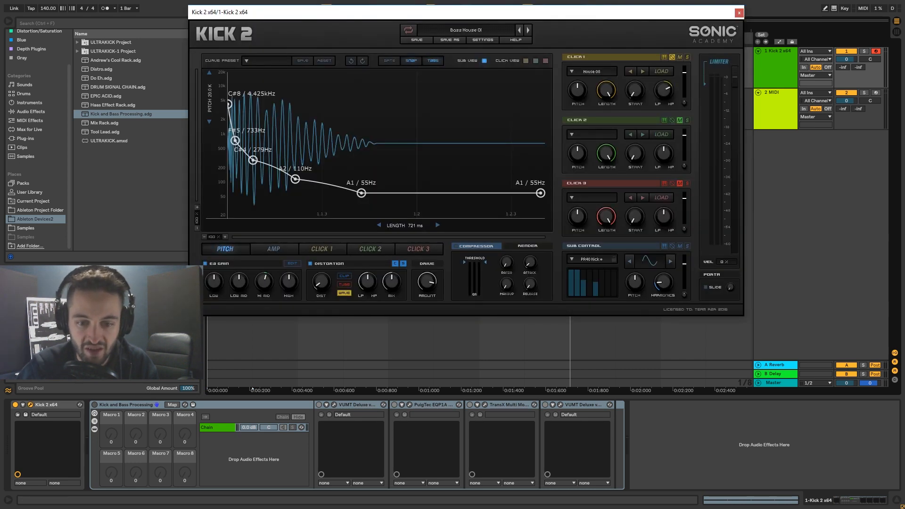
left_click_drag(408, 225, 348, 226)
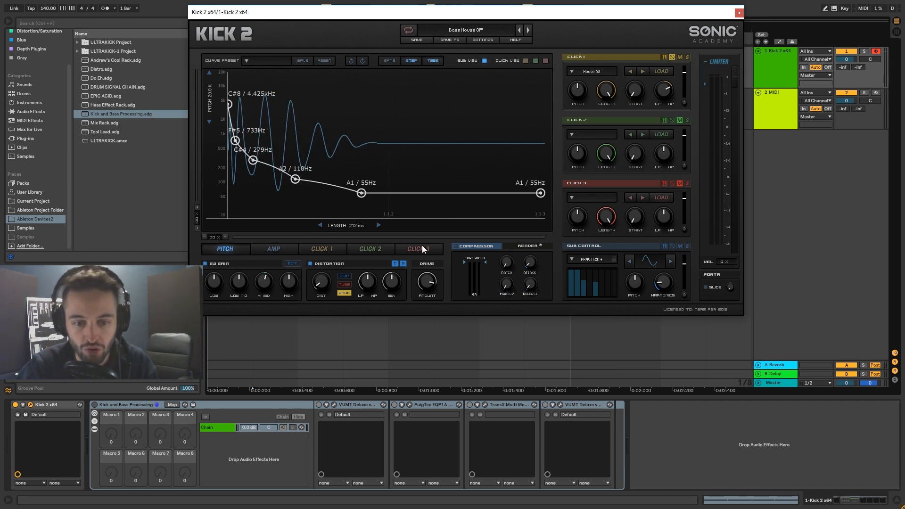
left_click_drag(328, 16, 298, 93)
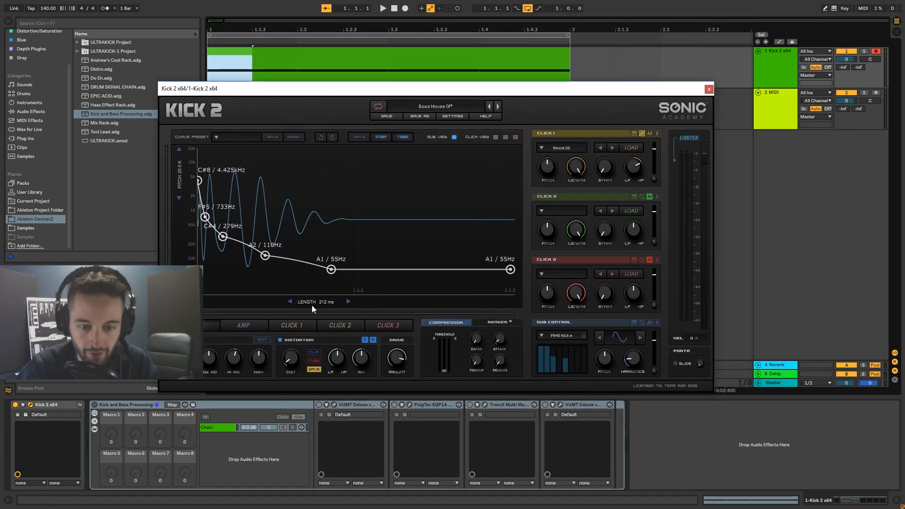
Step: Flatten the Kick 2 amp envelope at 1.00 by raising both end points and deleting all points between them
left_click(248, 327)
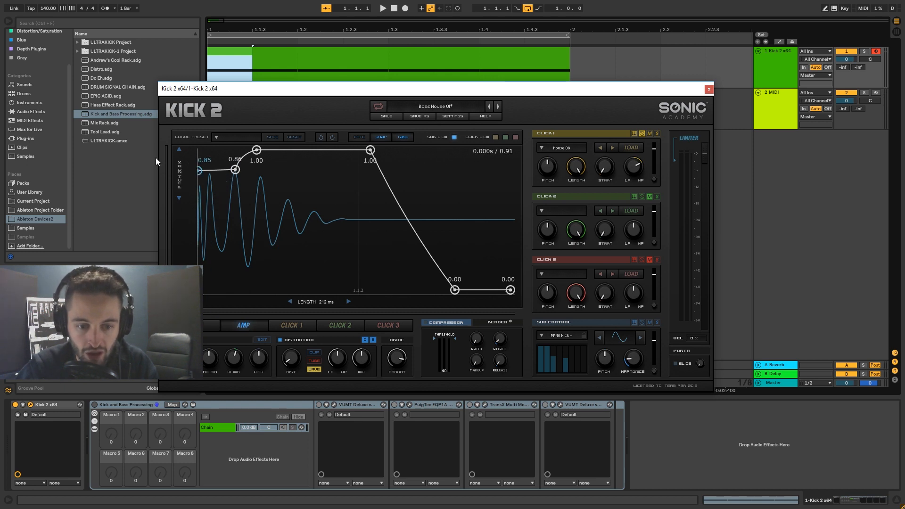
left_click_drag(156, 158, 160, 124)
double_click(236, 170)
double_click(256, 152)
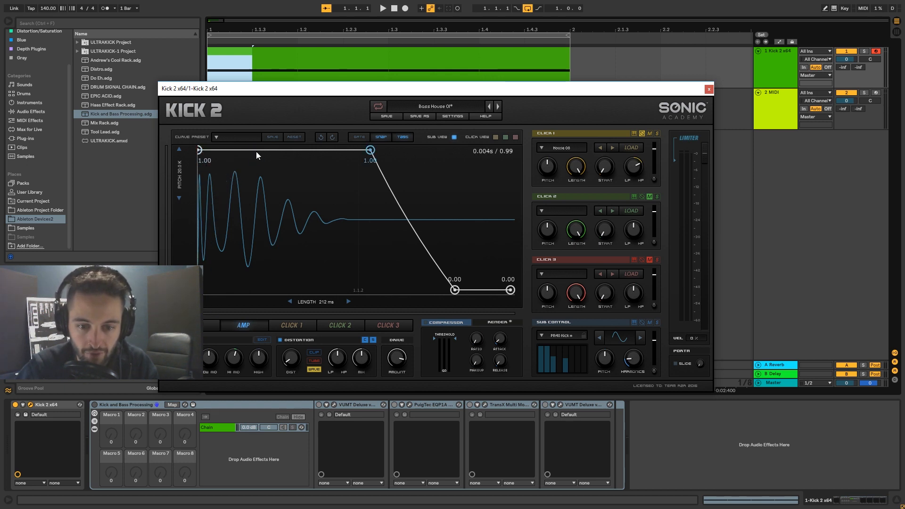
double_click(455, 290)
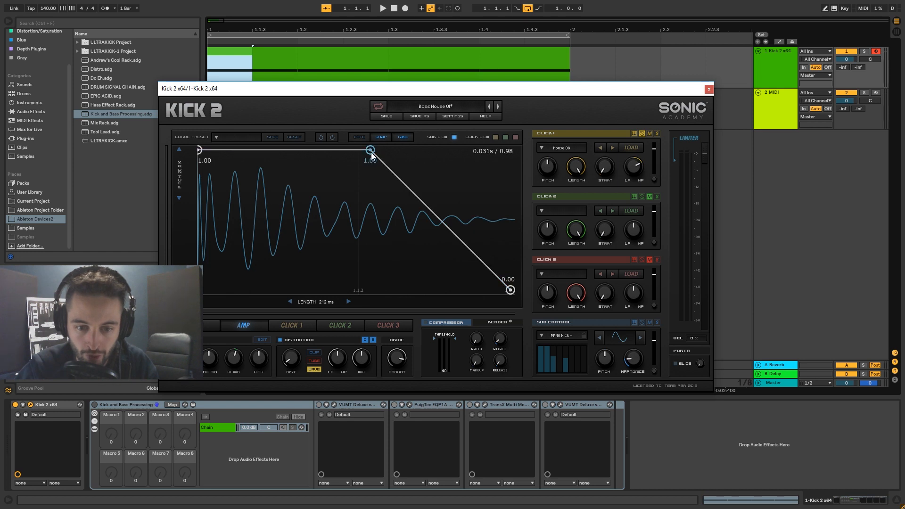
left_click_drag(371, 152, 357, 152)
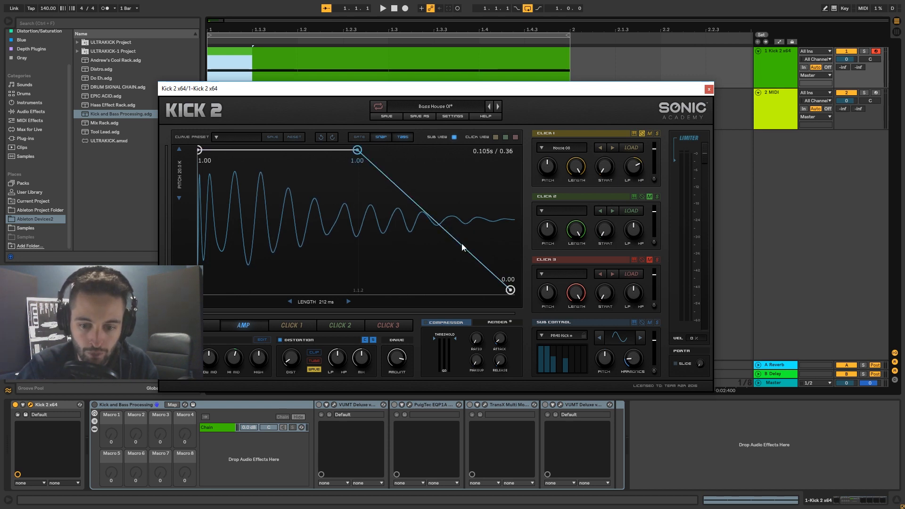
left_click_drag(510, 290, 510, 150)
double_click(357, 150)
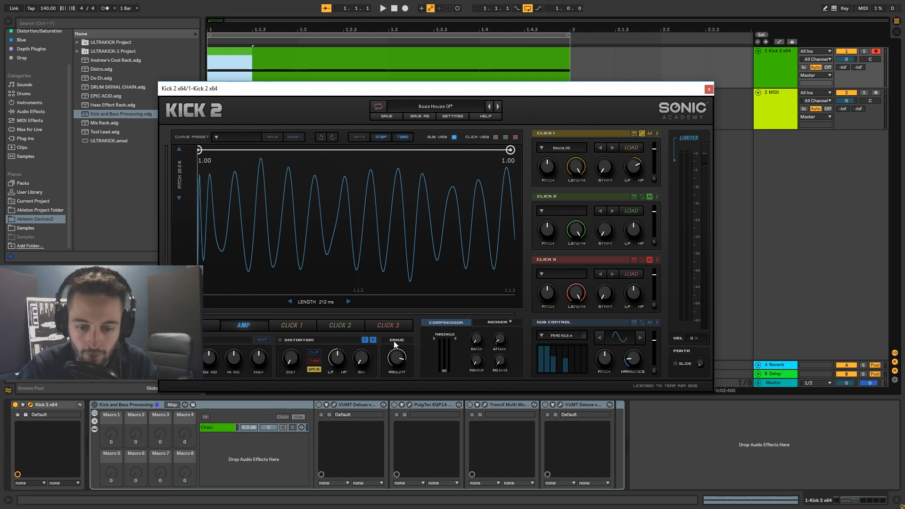
Step: Turn down the Drive amount and mute the Click 1 layer in Kick 2, auditioning the sound
left_click_drag(397, 359, 397, 368)
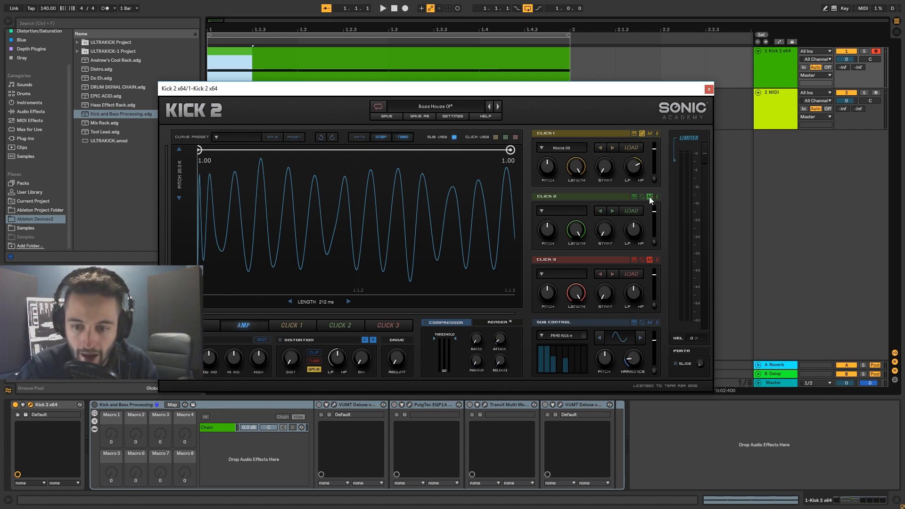
key("space")
left_click(642, 133)
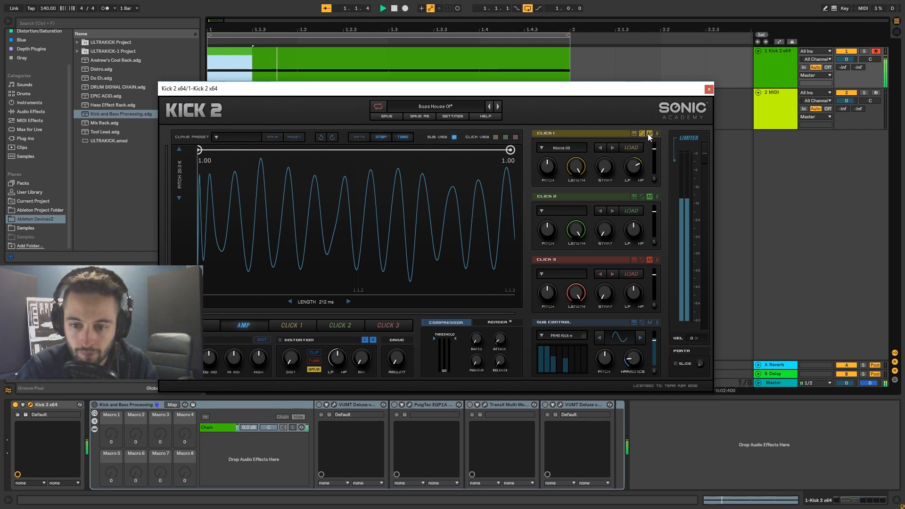
key("space")
key("space")
key("space")
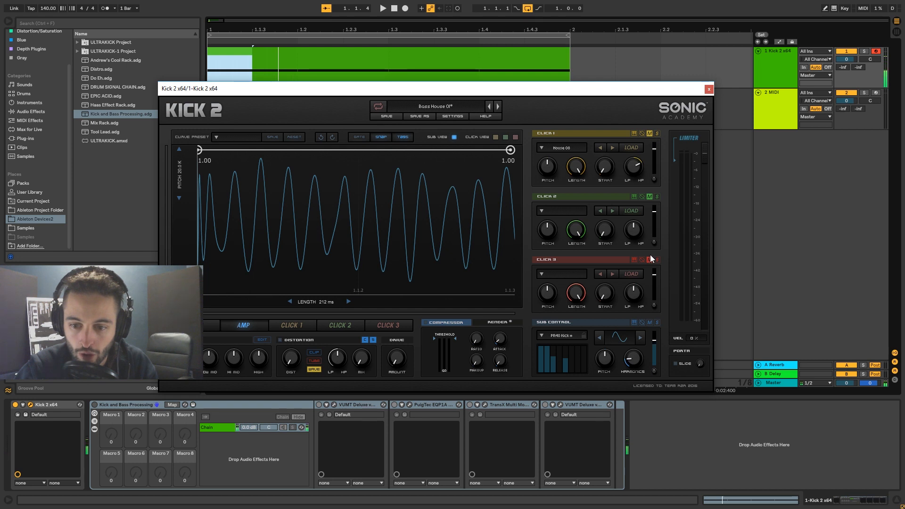
key("space")
key("space")
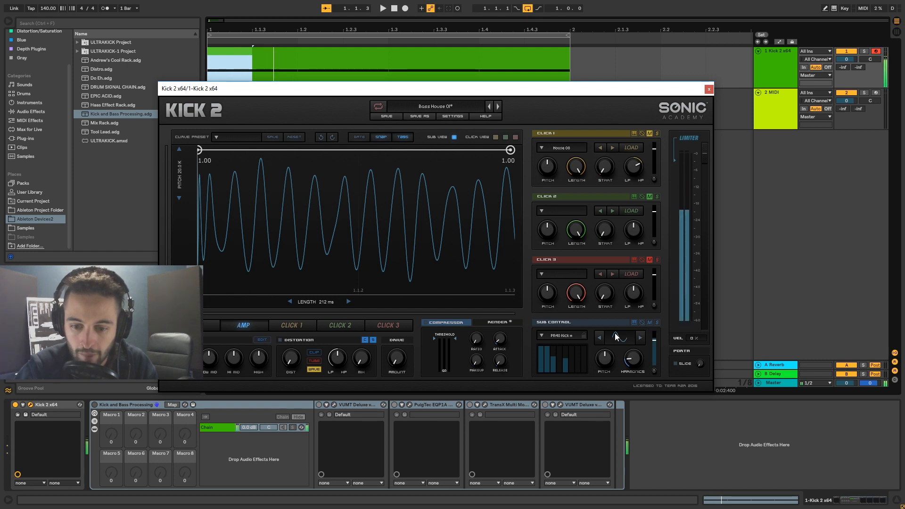
Step: Load the Sine preset from the Waves category as the Kick 2 sub waveform and audition it
left_click(555, 335)
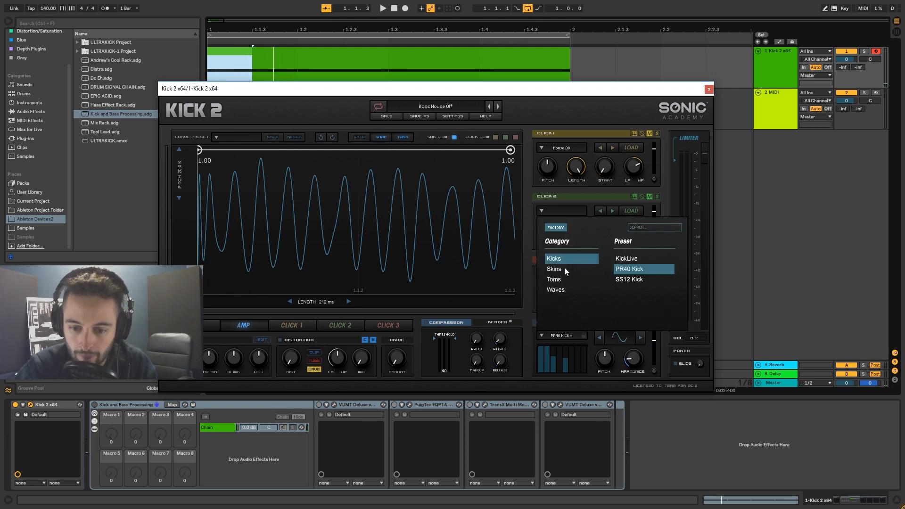
left_click(569, 291)
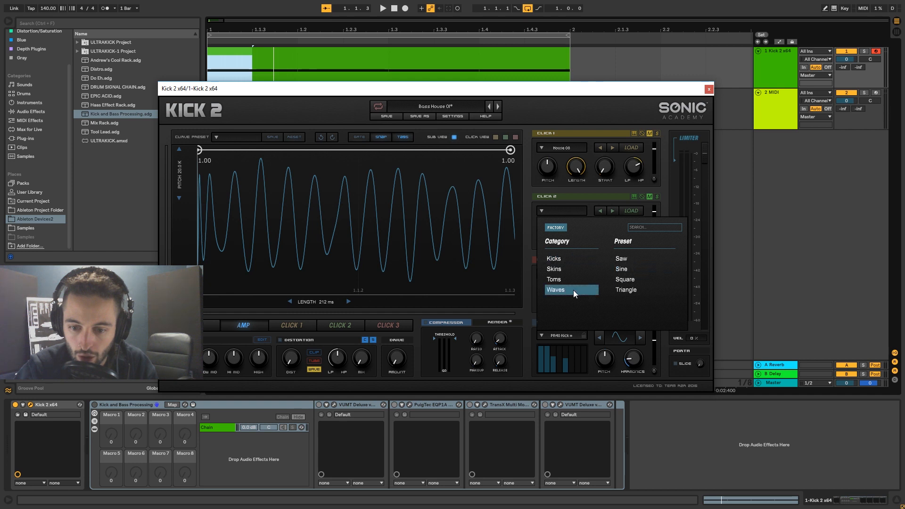
left_click(630, 272)
key("space")
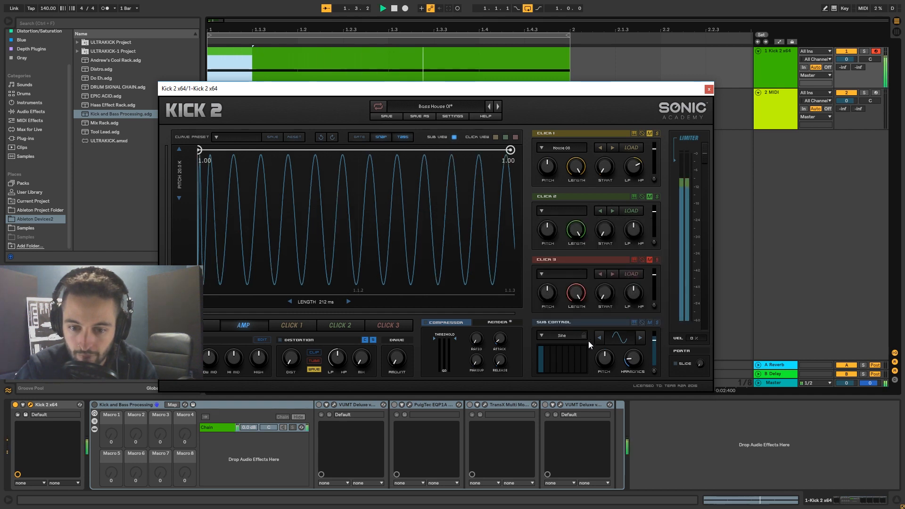
key("space")
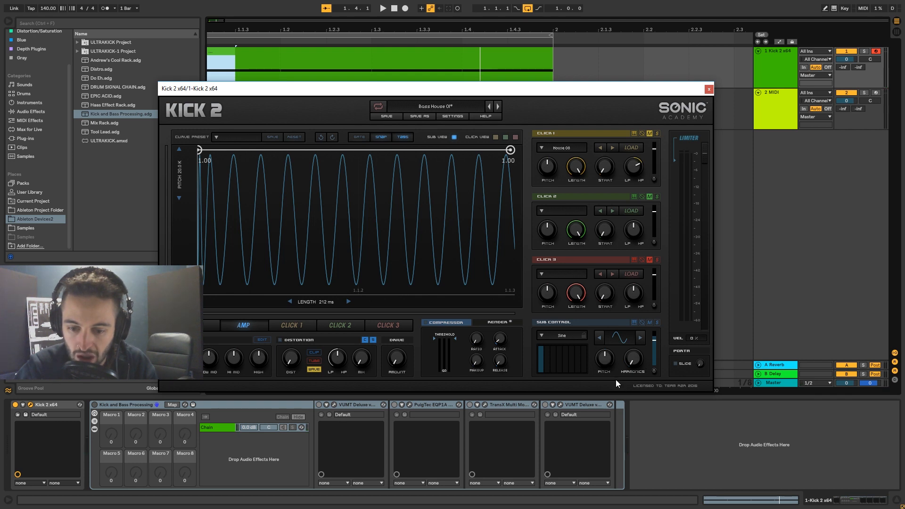
left_click_drag(654, 340, 654, 355)
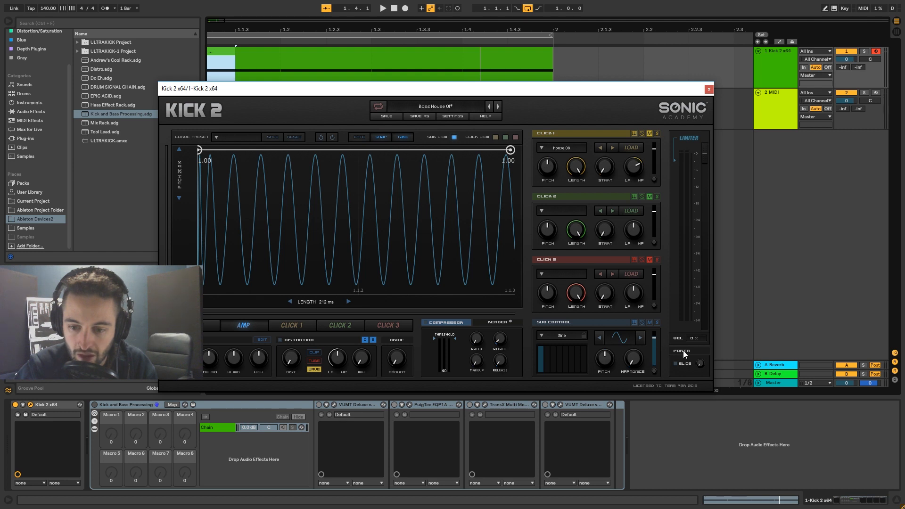
left_click_drag(340, 91, 339, 113)
key("space")
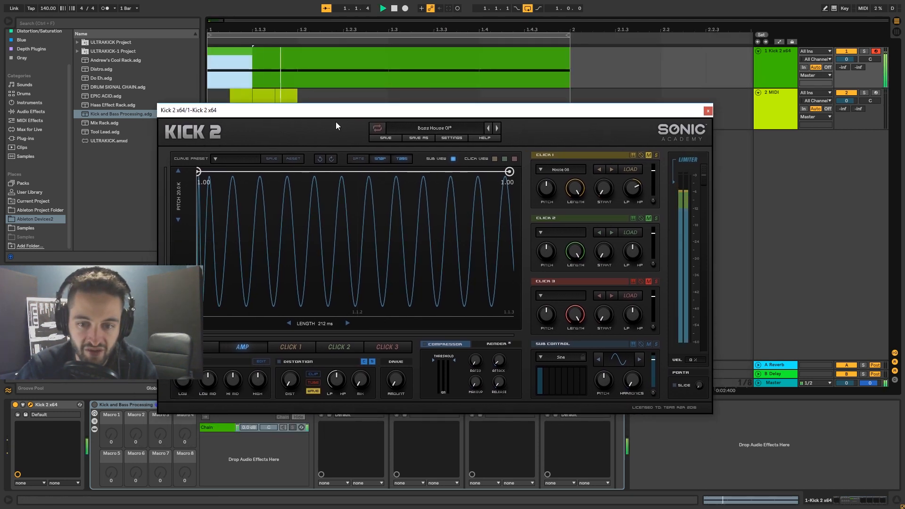
Step: Delete all intermediate points of the Kick 2 pitch envelope and set its end point to A#1 / 58 Hz
left_click(206, 344)
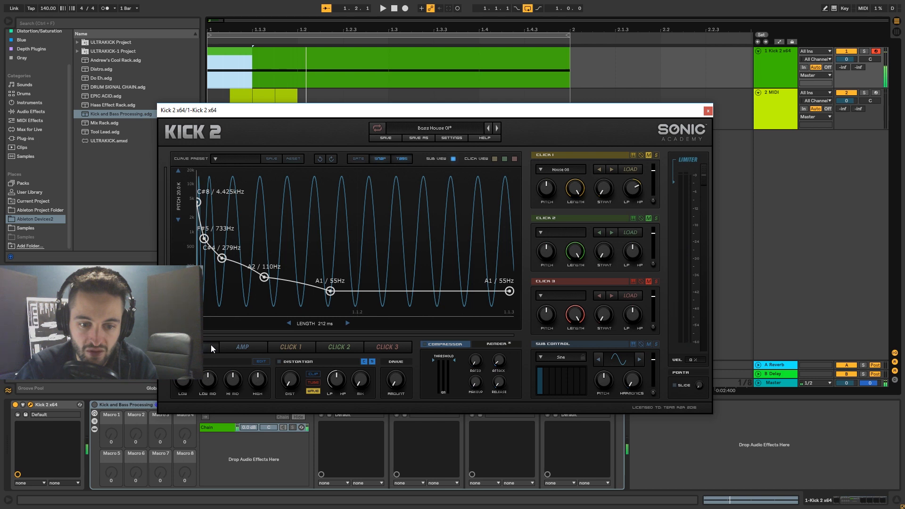
double_click(204, 239)
double_click(222, 258)
double_click(264, 277)
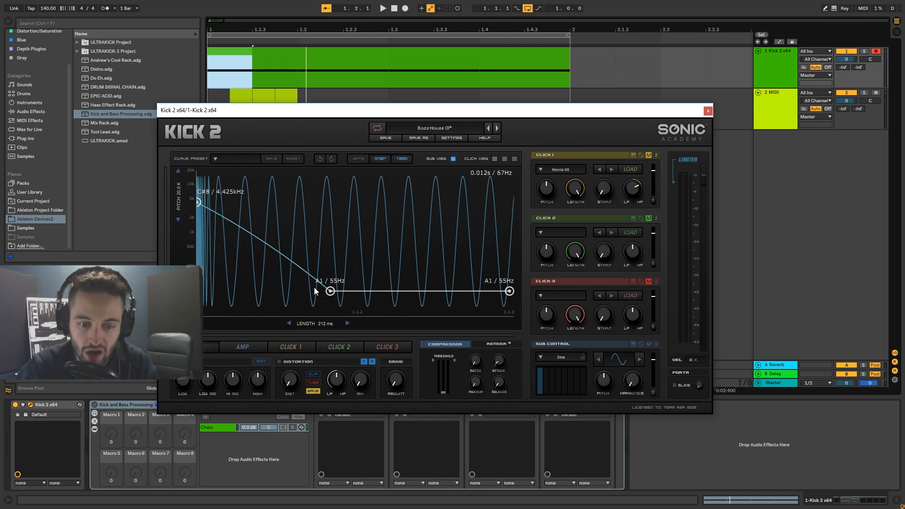
double_click(331, 291)
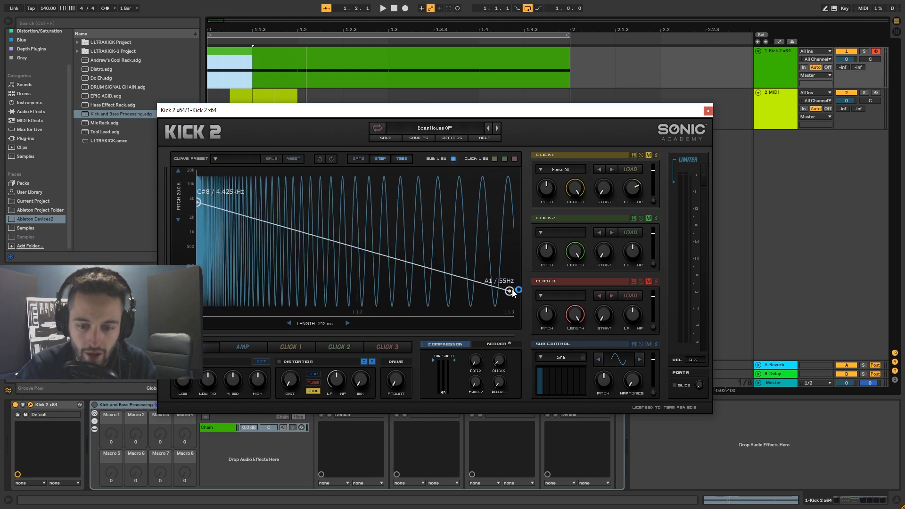
left_click_drag(510, 291, 511, 290)
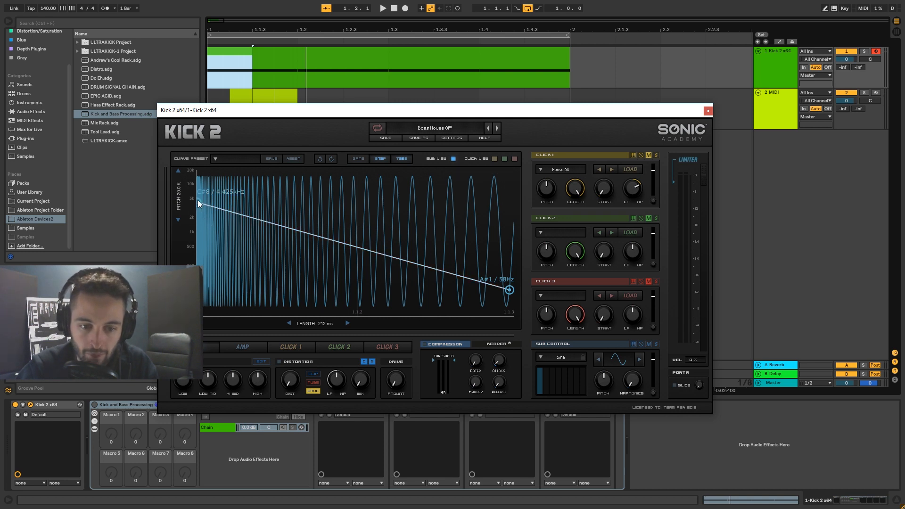
Step: Raise the start point of the Kick 2 pitch envelope to G8 / 6.272 kHz and audition the kick
left_click_drag(198, 203, 198, 198)
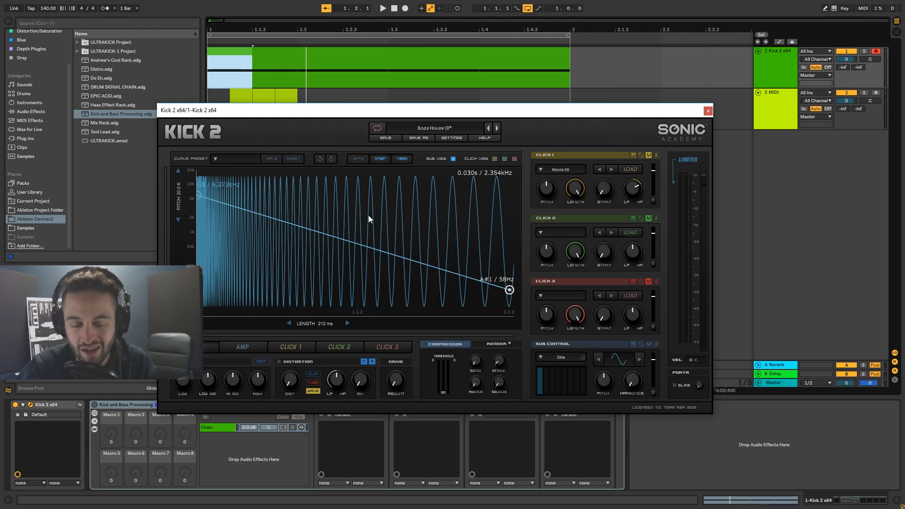
key("space")
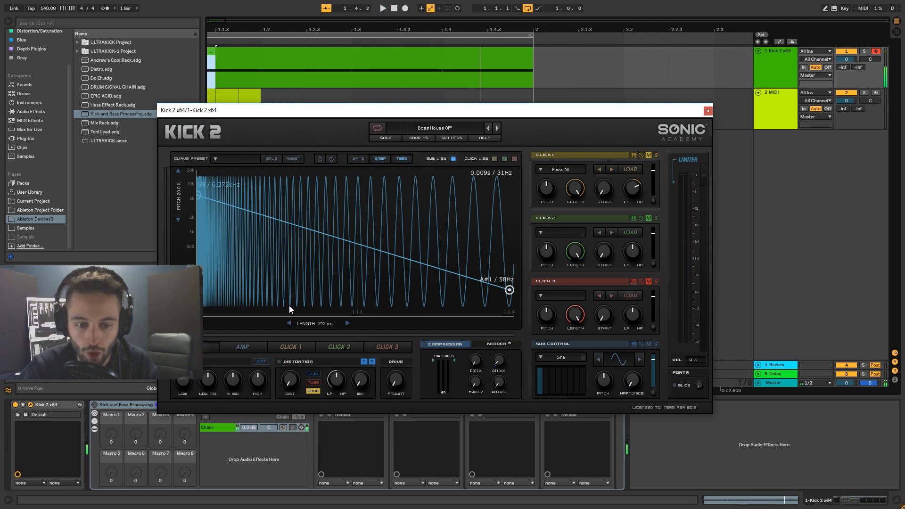
Step: Shape the amp envelope to hold 1.00 until about midway and fall in an outward-bowed curve to 0.00 at the end, and audition it
left_click(254, 348)
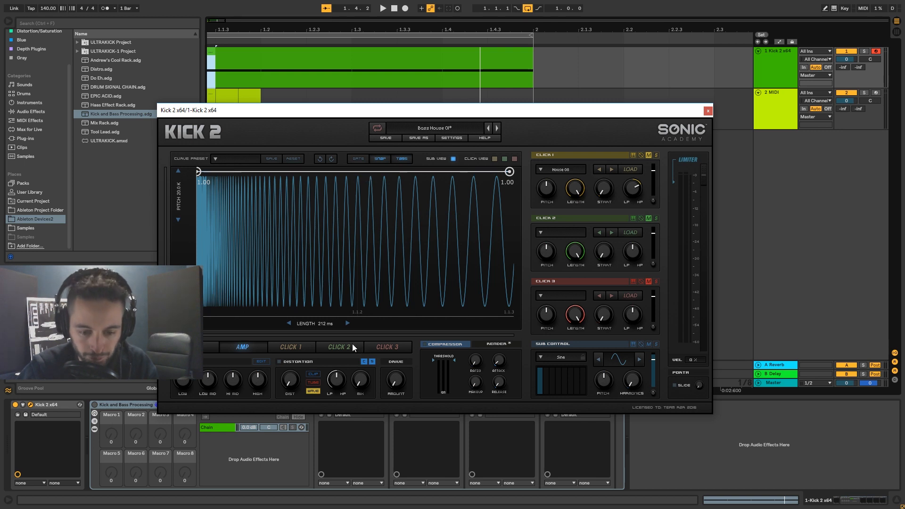
left_click(349, 171)
left_click_drag(510, 172, 509, 311)
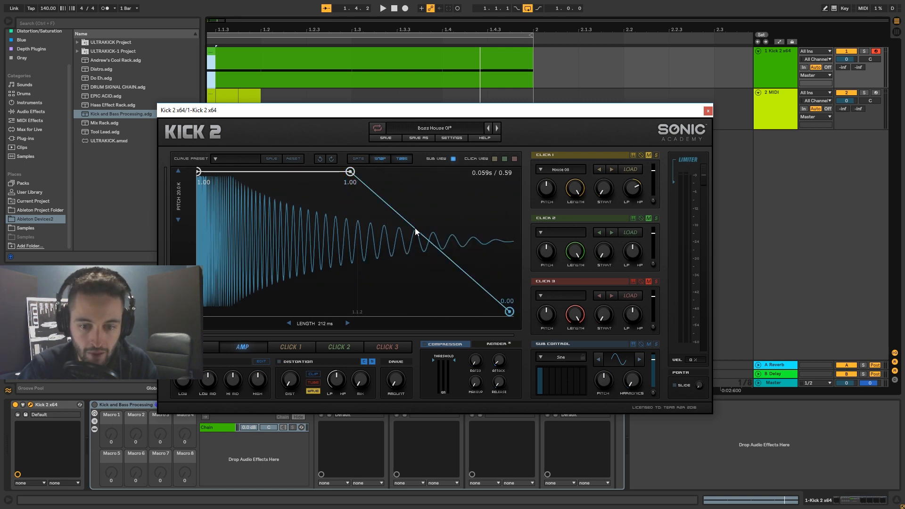
left_click_drag(415, 228, 451, 169)
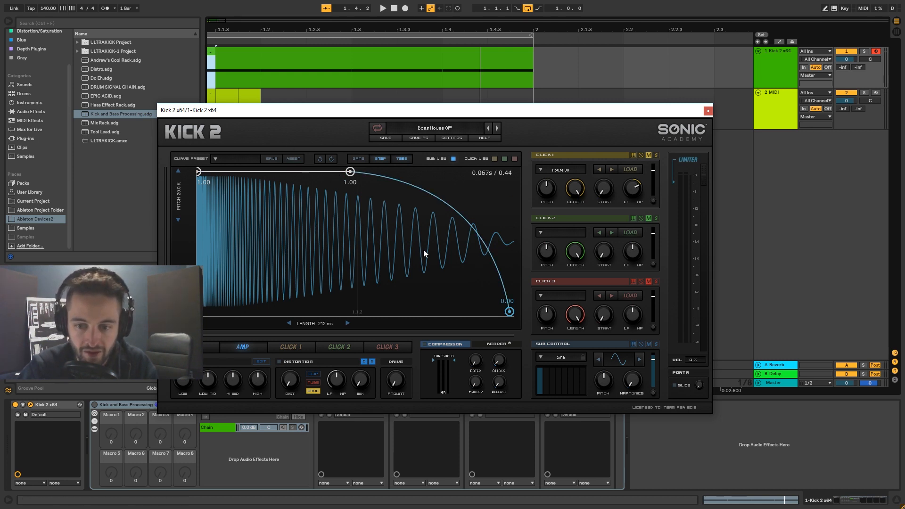
key("space")
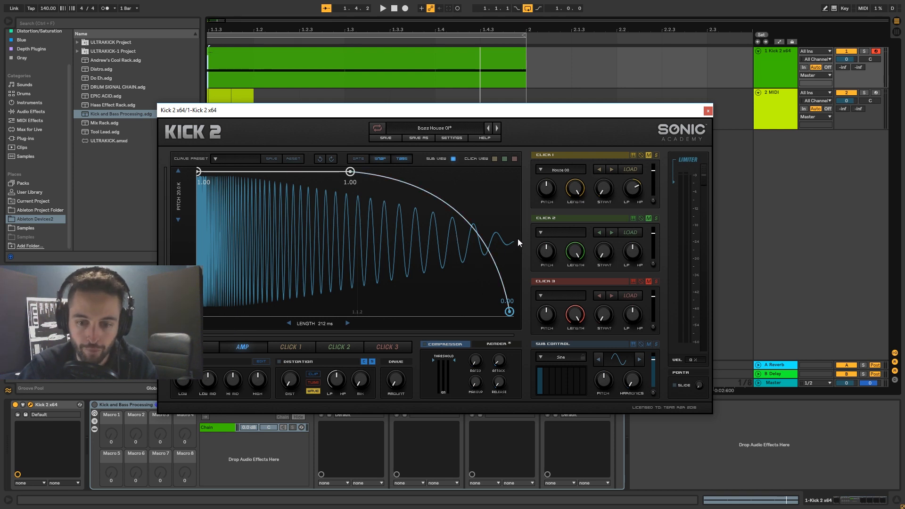
Step: Add a point at C7 / 2.093 kHz just after the start of the pitch envelope, fine-tuning its position while auditioning
left_click(195, 347)
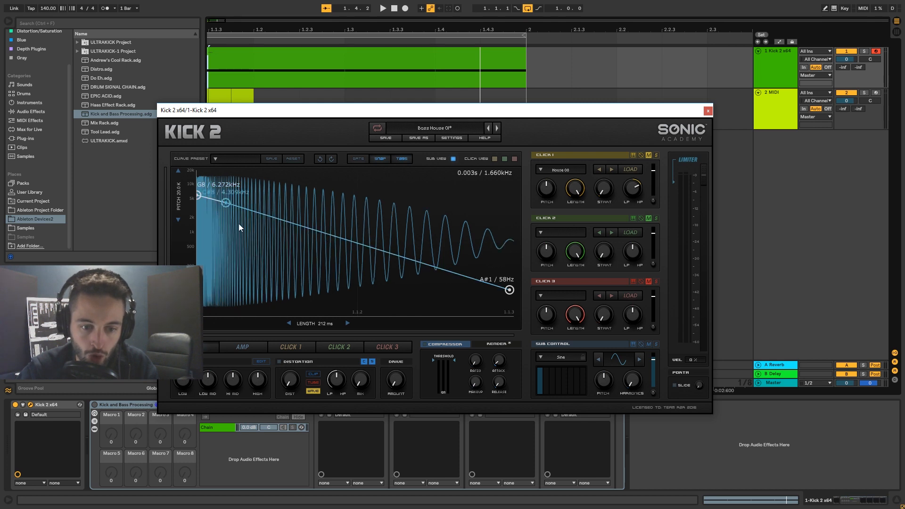
left_click_drag(225, 204, 208, 220)
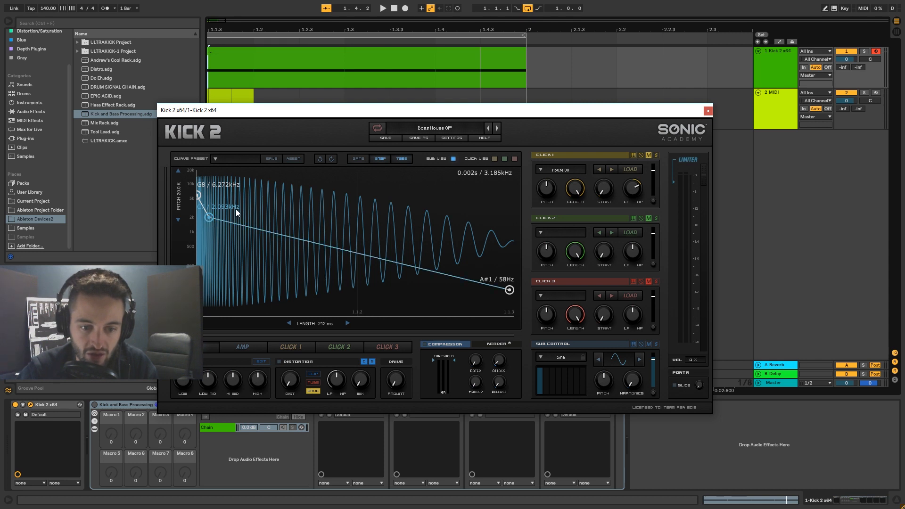
key("space")
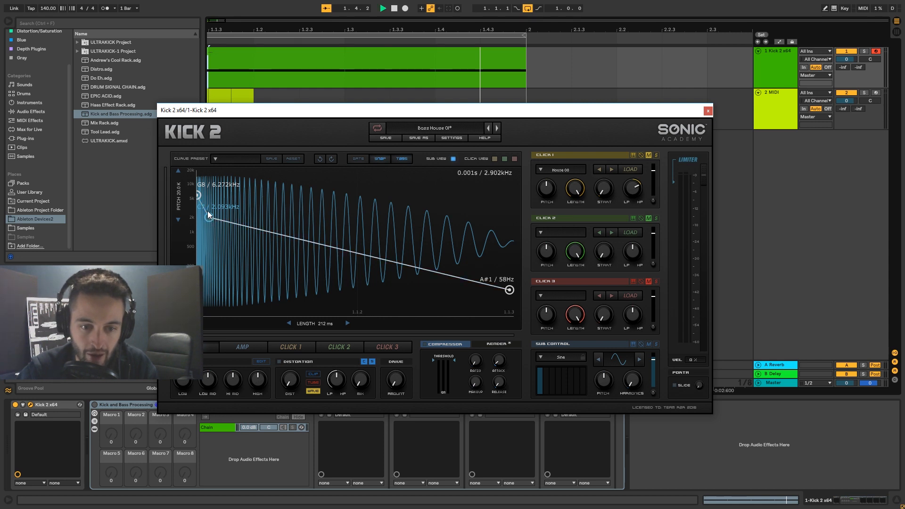
mouse_move(210, 219)
left_mouse_down()
mouse_move(230, 219)
mouse_move(207, 214)
left_mouse_up()
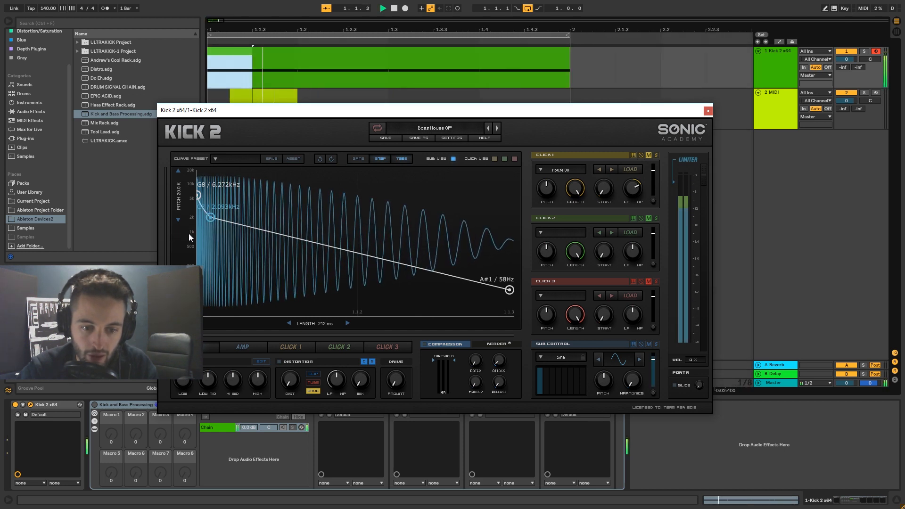
Step: Bend the pitch envelope segment after the C7 point into a downward-sagging curve, fine-tuning it during playback
left_click_drag(295, 237, 285, 257)
key("space")
key("space")
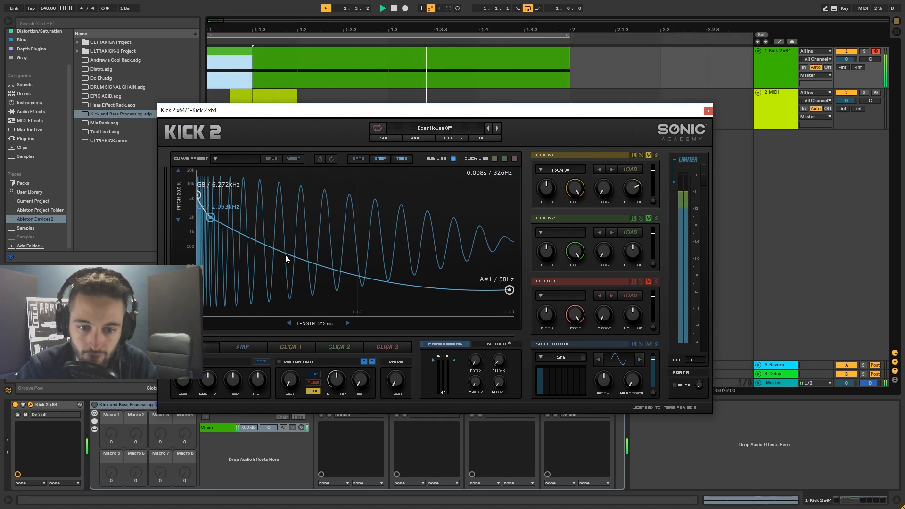
left_click_drag(285, 256, 284, 257)
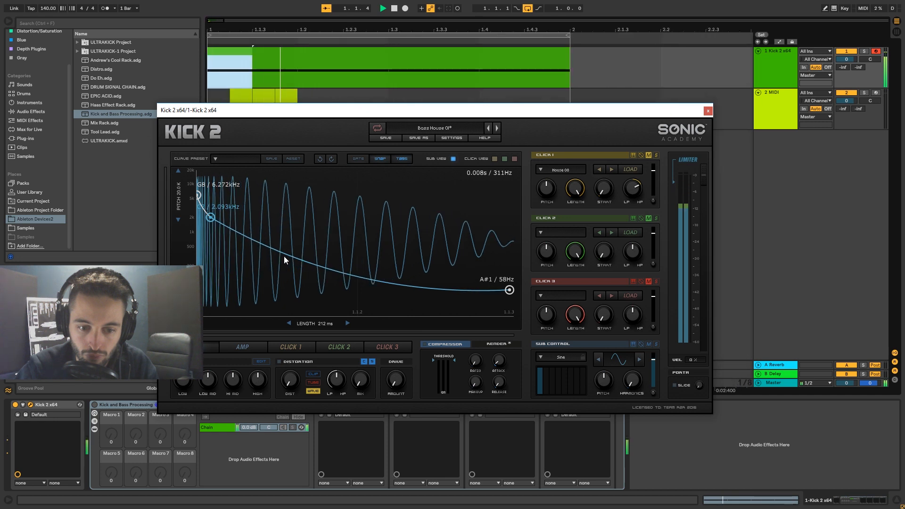
Step: Try an extra 0.00 point just before the amp envelope's end with a bowed curve leading to it, and delete the point
left_click(249, 346)
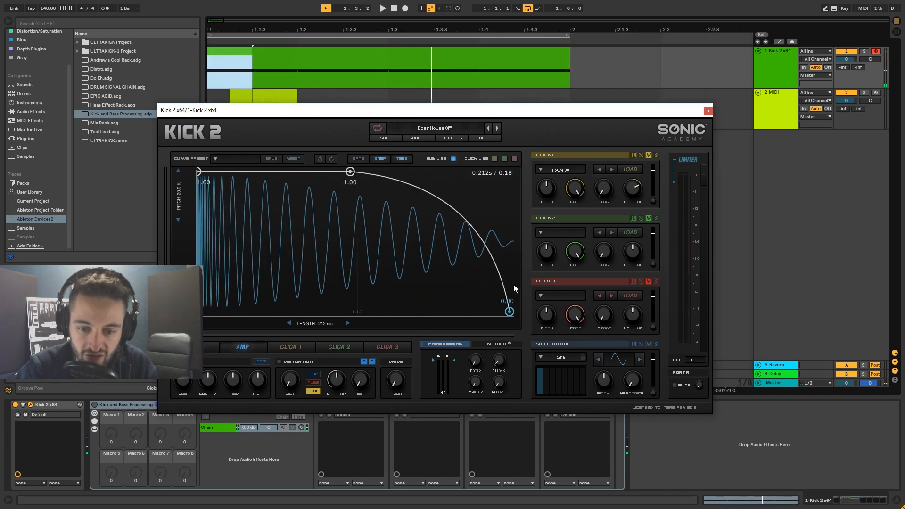
double_click(499, 313)
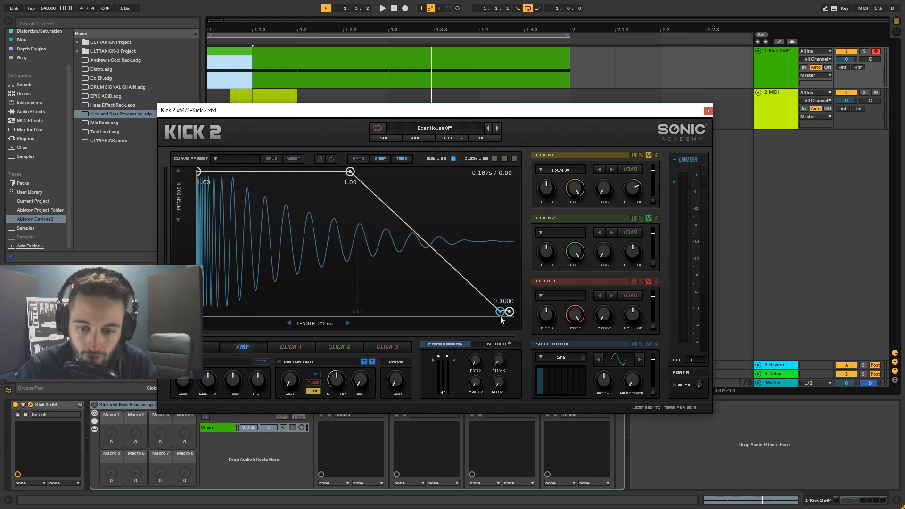
left_click_drag(501, 318, 533, 231)
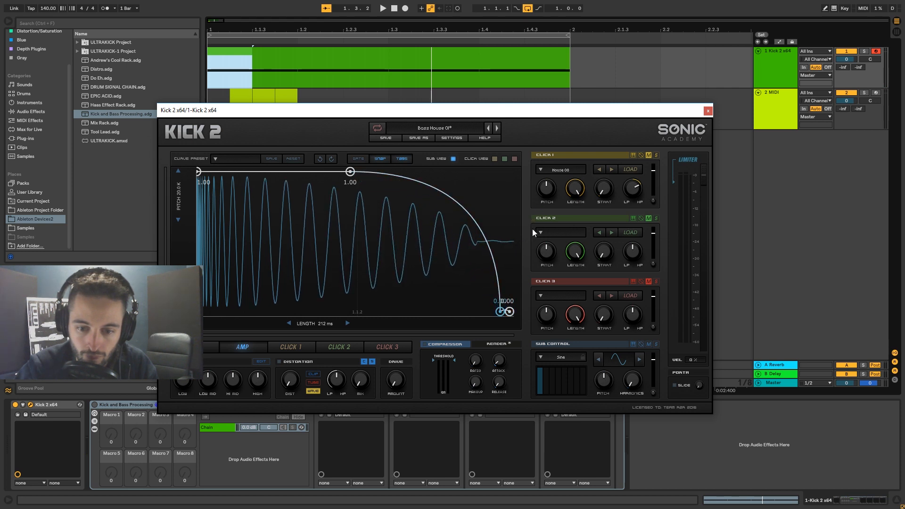
double_click(498, 312)
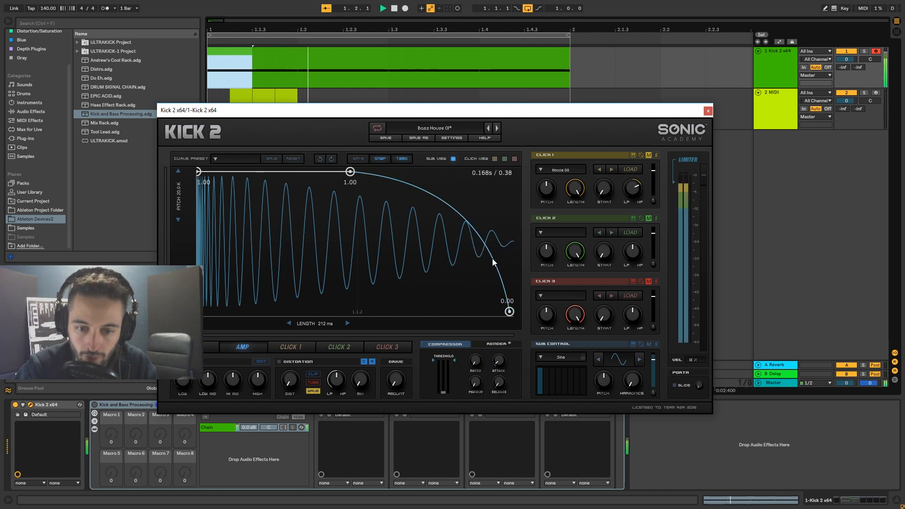
Step: Check the pitch envelope, add two points on the flat 1.00 section of the amp envelope, and shift the first one slightly away from the start
left_click(205, 347)
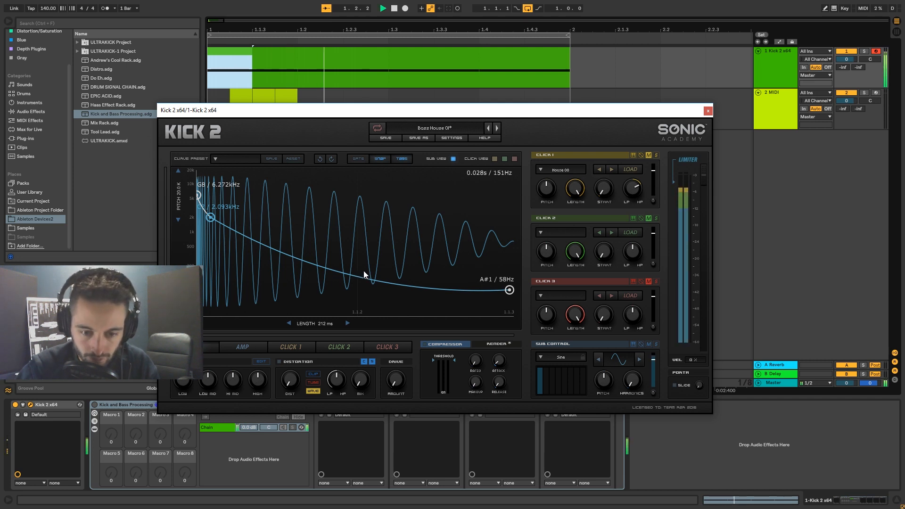
left_click(239, 343)
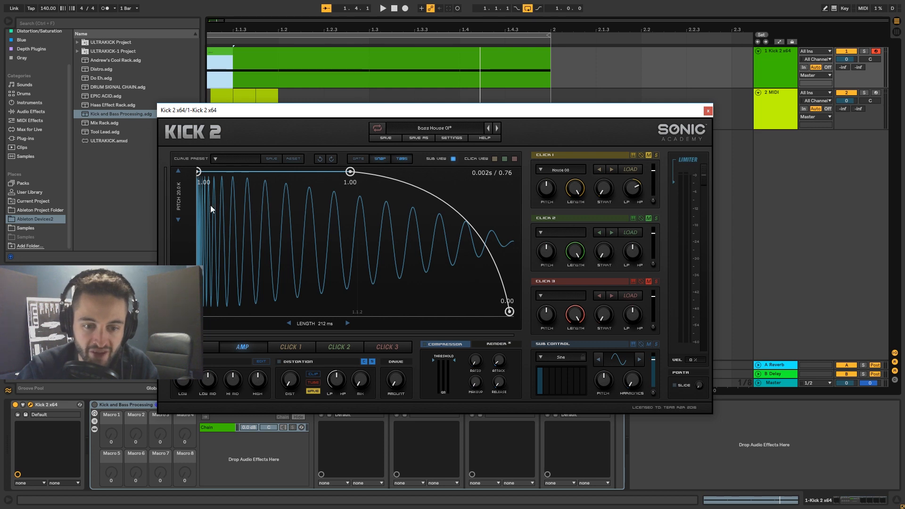
left_click(223, 172)
left_click(281, 171)
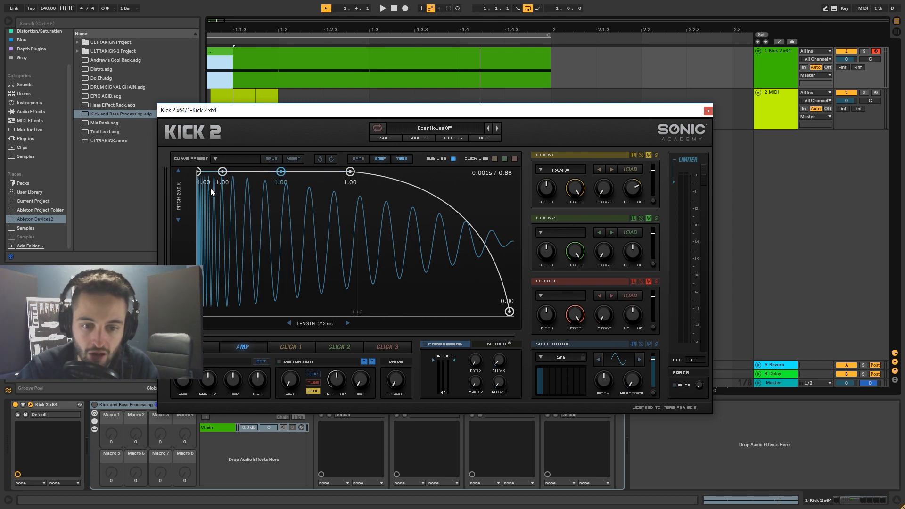
left_click_drag(223, 180, 242, 151)
Step: Try adding a point at E5 / 655 Hz on the sagging part of the pitch envelope
left_click(211, 346)
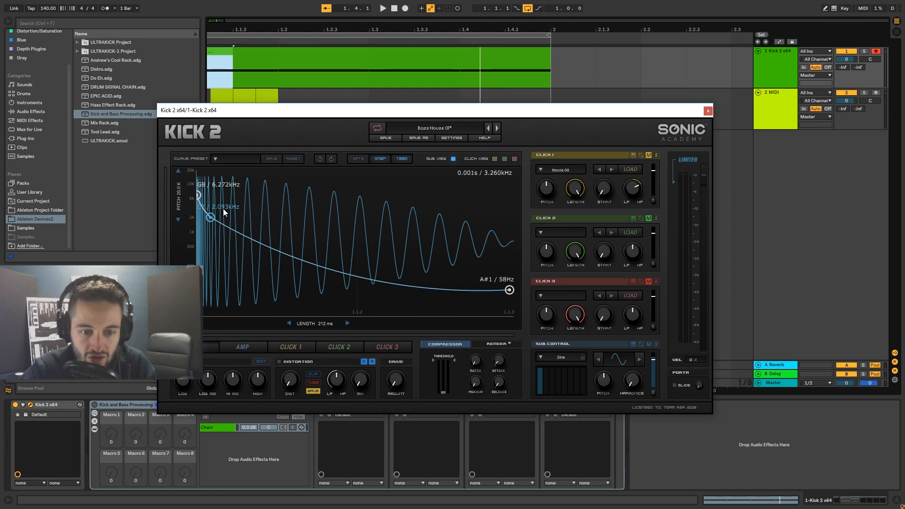
double_click(255, 241)
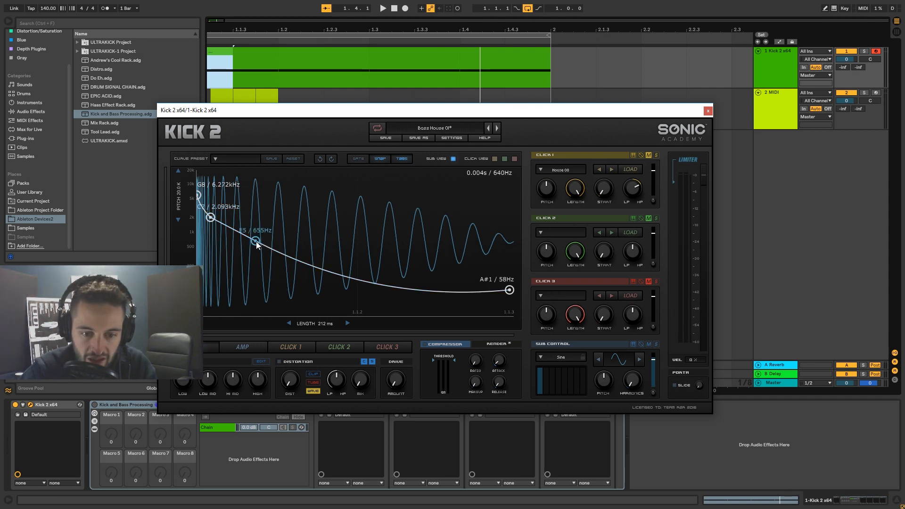
Step: Carve an early dip down to 0.10 in the amp envelope, bow the rise back up to 1.00, and audition it
left_click(235, 345)
left_click_drag(240, 172, 279, 264)
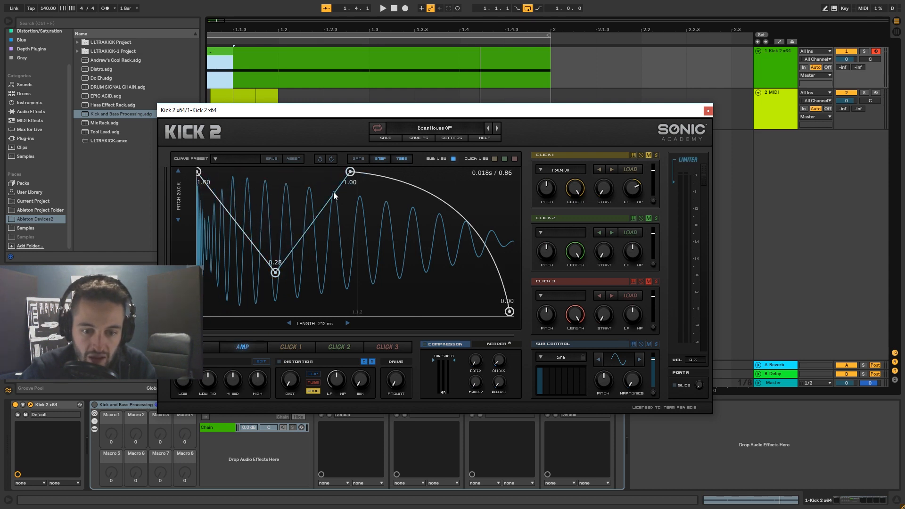
left_click_drag(340, 195, 326, 165)
left_click_drag(277, 268, 296, 296)
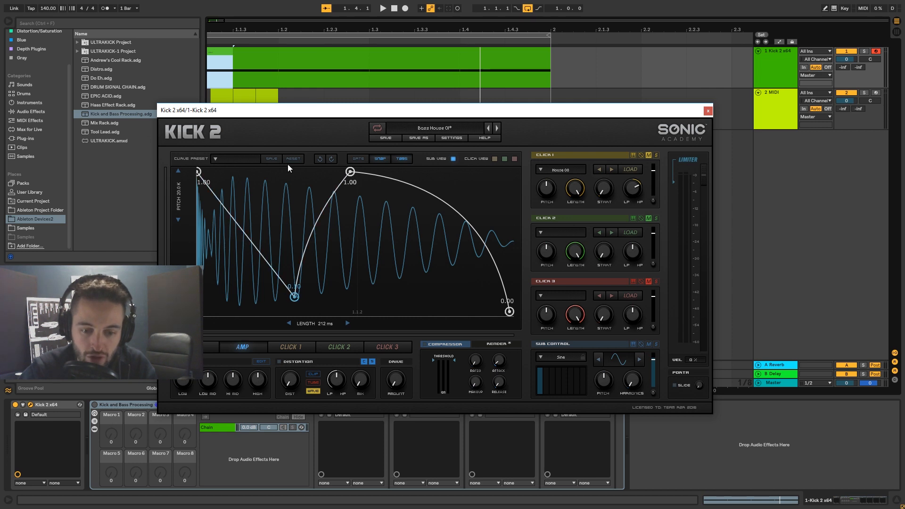
key("space")
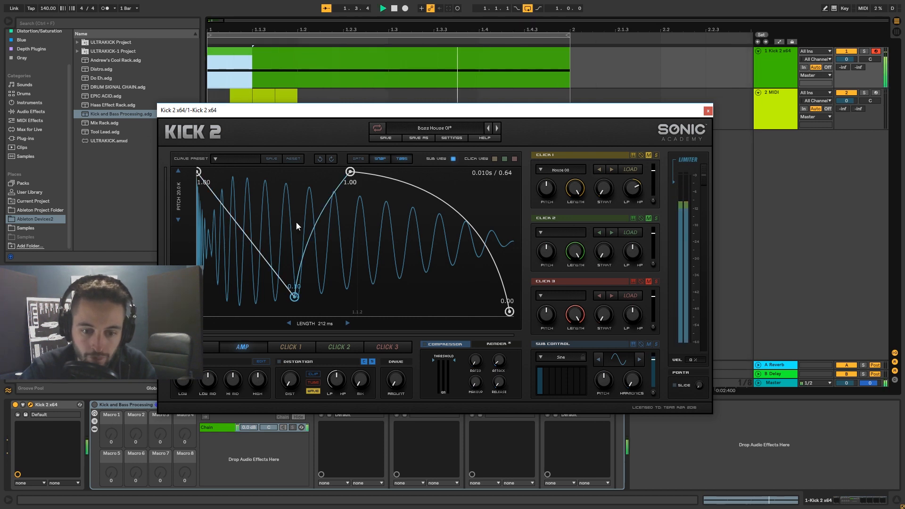
key("space")
Step: Fine-tune the amp envelope dip to 0.11 and lower the start point to 0.96 while auditioning
mouse_move(292, 286)
left_mouse_down()
mouse_move(226, 296)
mouse_move(288, 289)
mouse_move(294, 298)
left_mouse_up()
key("space")
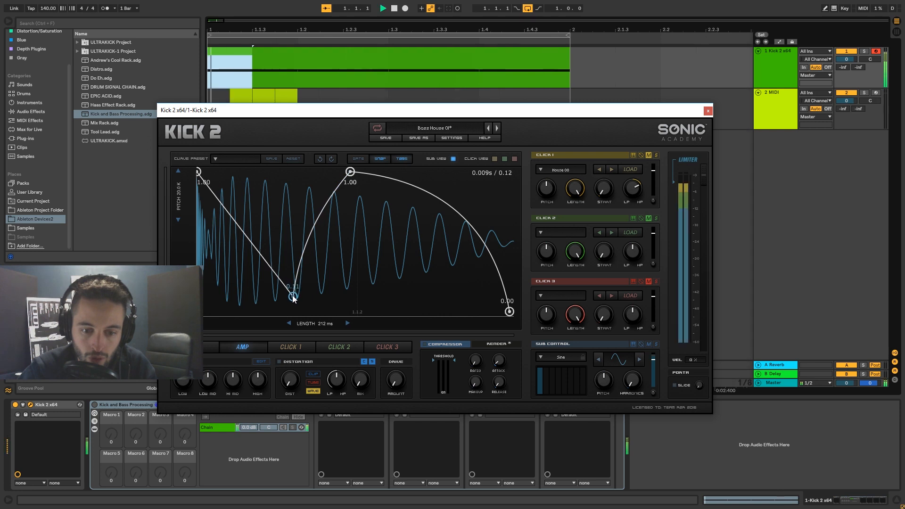
mouse_move(198, 171)
left_mouse_down()
mouse_move(187, 290)
mouse_move(182, 165)
mouse_move(166, 233)
mouse_move(163, 162)
mouse_move(213, 263)
mouse_move(191, 181)
left_mouse_up()
key("space")
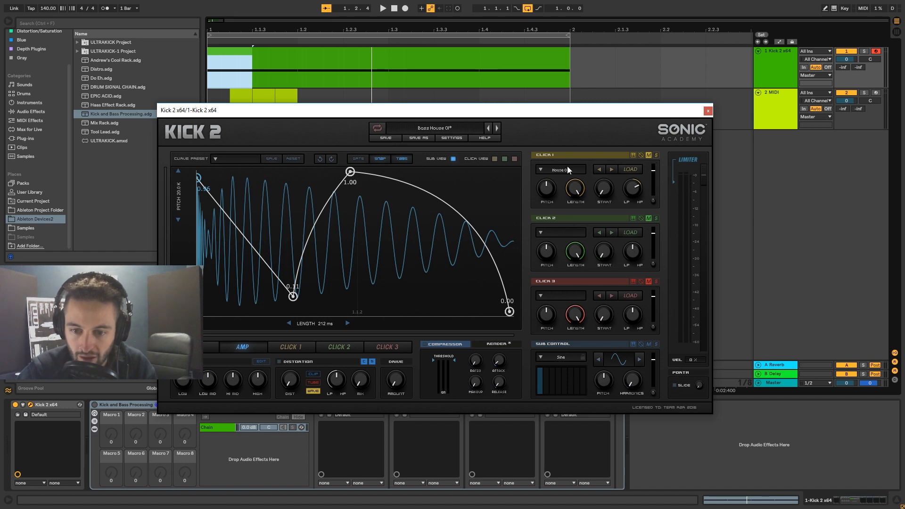
Step: Load the Clicks 01 preset from the Clicks category into the Click 1 layer and unmute the layer
left_click(542, 168)
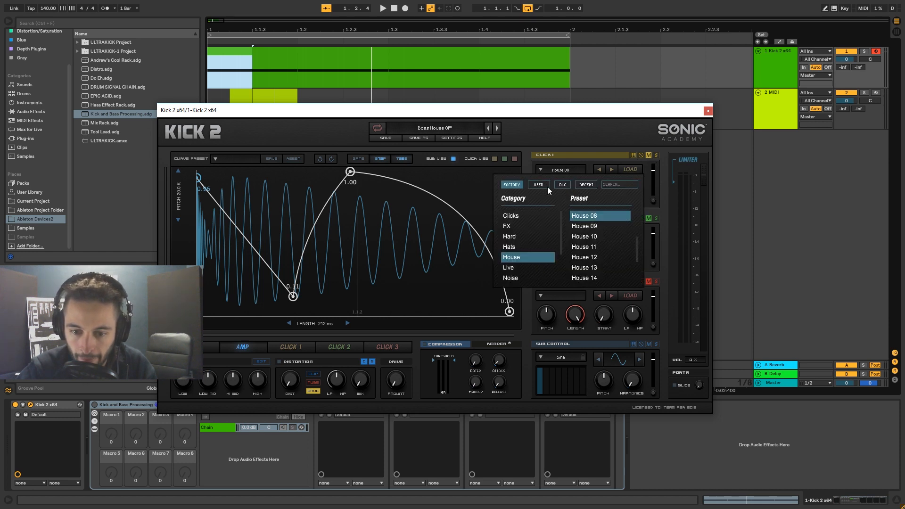
left_click(529, 215)
left_click(581, 216)
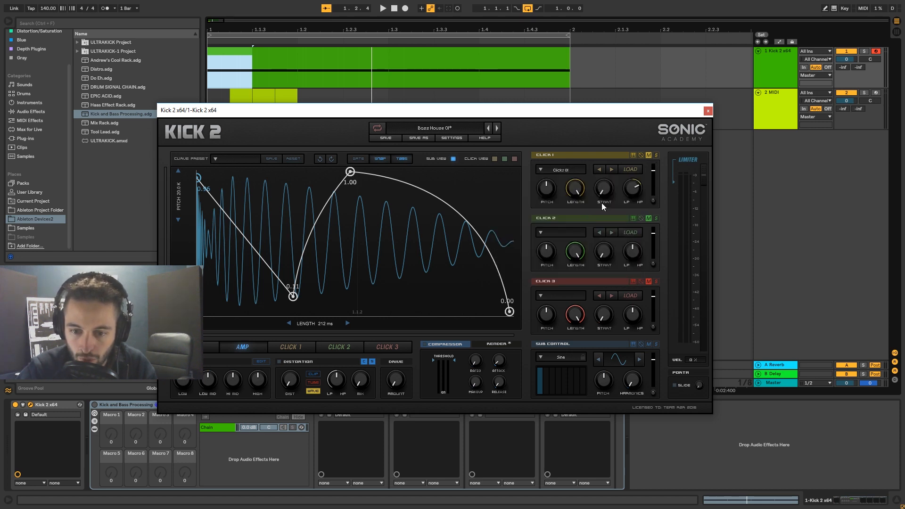
left_click(656, 155)
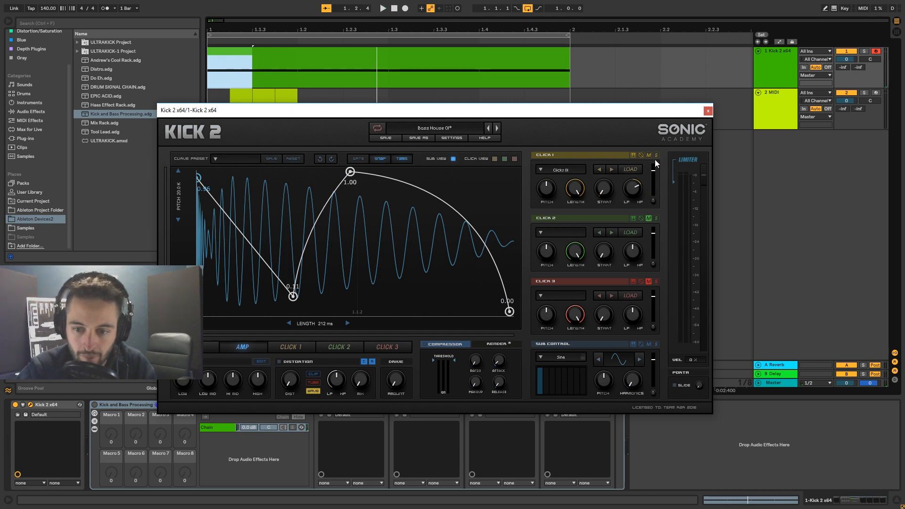
Step: Audition the kick with Click 1, center the layer's LP/HP filter and lower its level
key("space")
mouse_move(653, 170)
left_mouse_down()
mouse_move(655, 161)
mouse_move(654, 172)
left_mouse_up()
key("space")
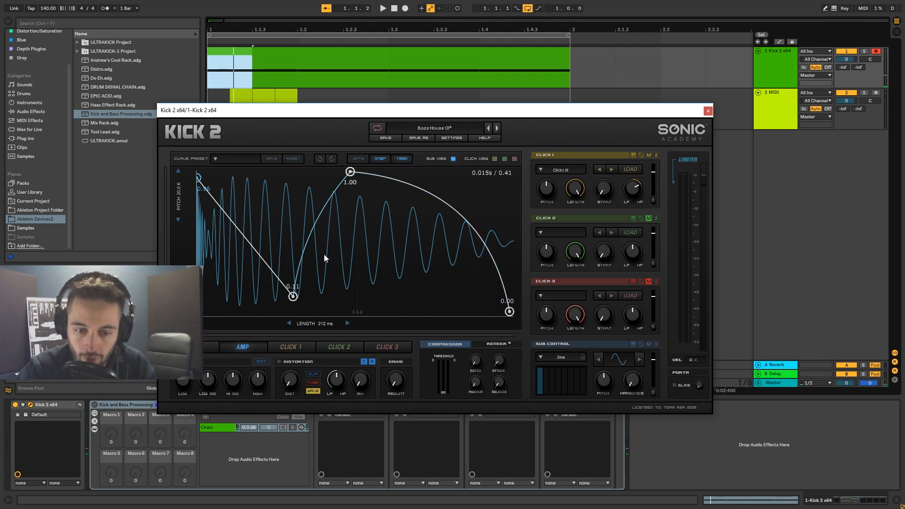
key("space")
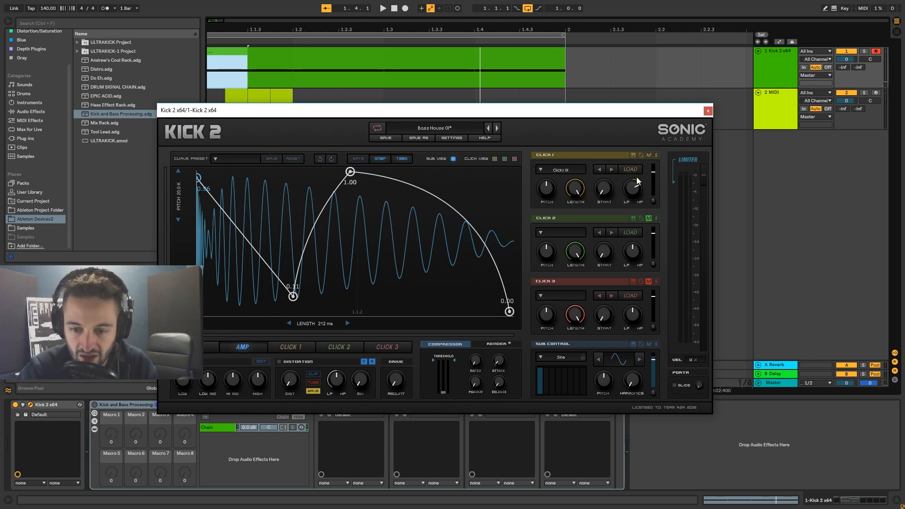
key("space")
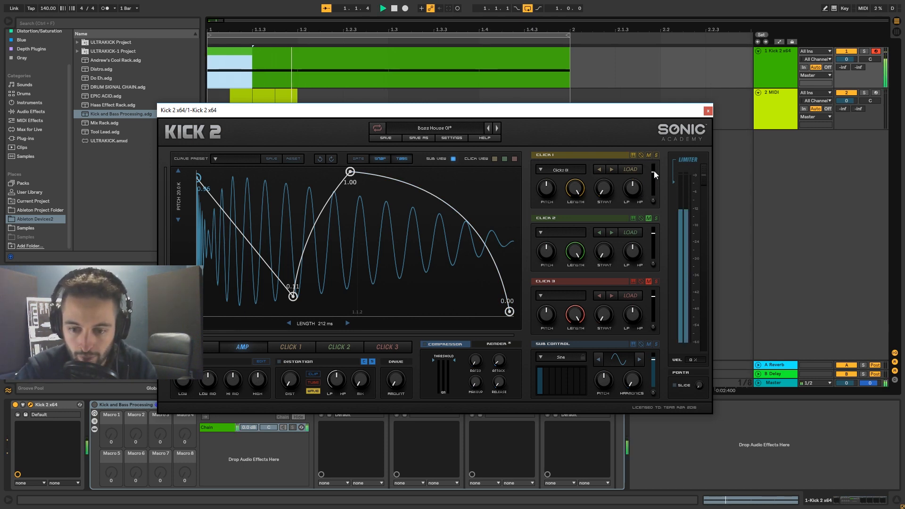
left_click(656, 155)
left_click_drag(653, 173, 654, 176)
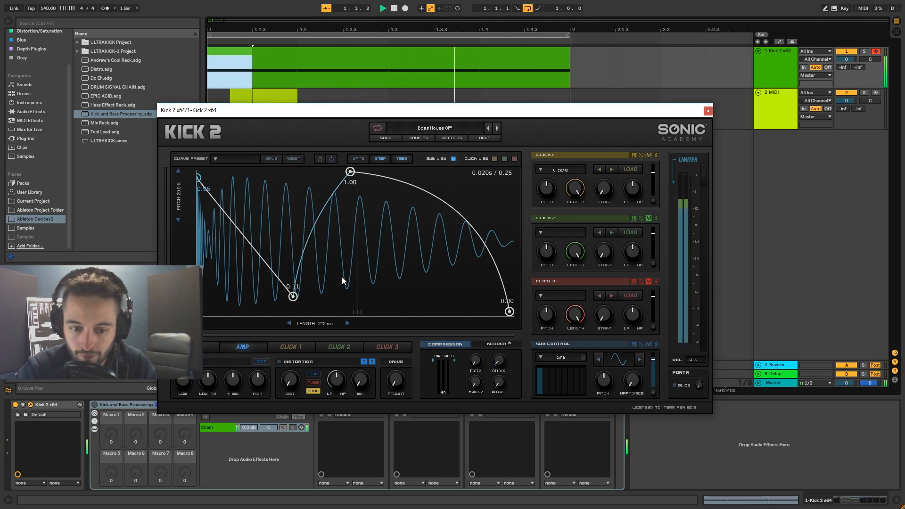
Step: Shorten the Click 1 amp envelope by pulling its first 0.00 point closer to the start, so it decays sooner from 1.00
left_click(305, 344)
left_click_drag(322, 259, 279, 335)
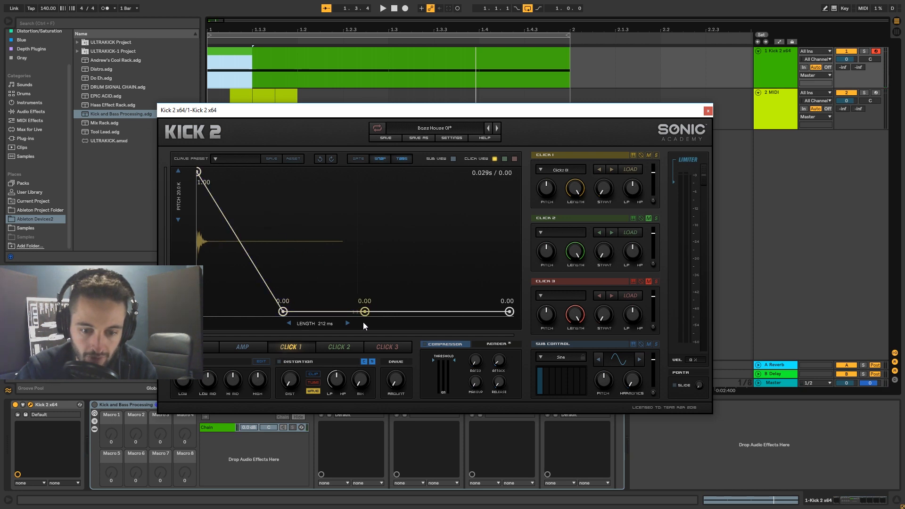
left_click_drag(288, 312, 266, 311)
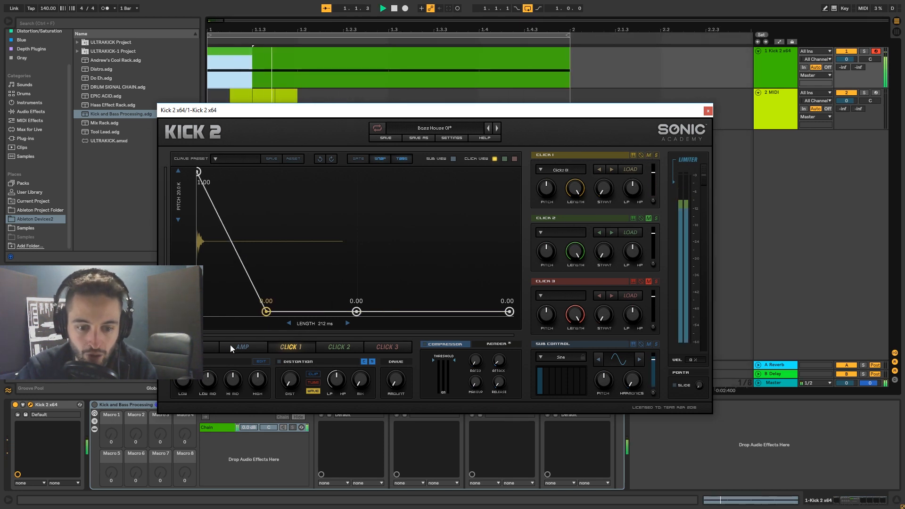
Step: Move the amp envelope's upper 1.00 point slightly later and audition the kick
left_click(214, 347)
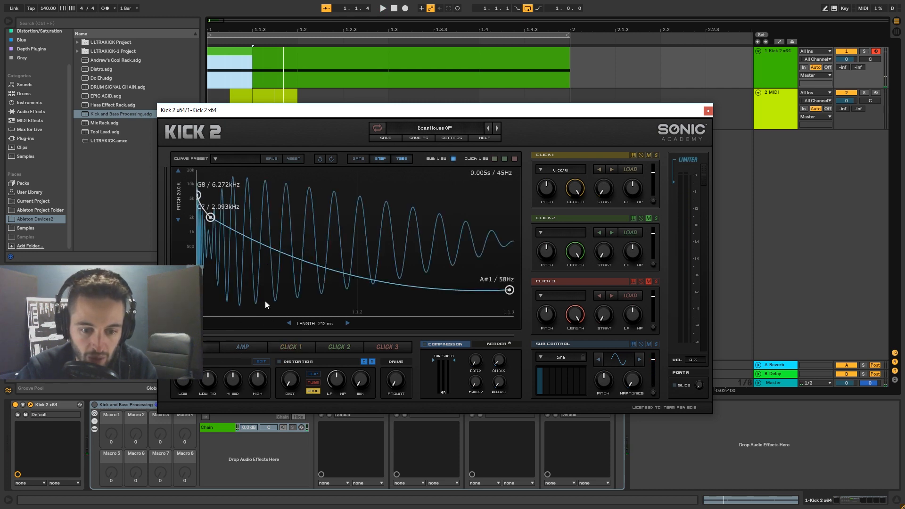
left_click(247, 346)
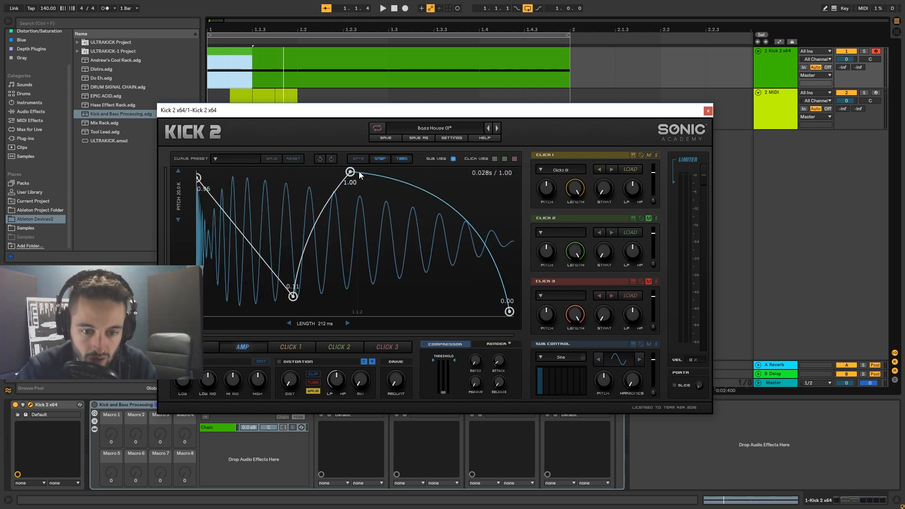
left_click_drag(355, 173, 295, 162)
mouse_move(351, 175)
left_mouse_down()
mouse_move(396, 169)
mouse_move(358, 162)
left_mouse_up()
key("space")
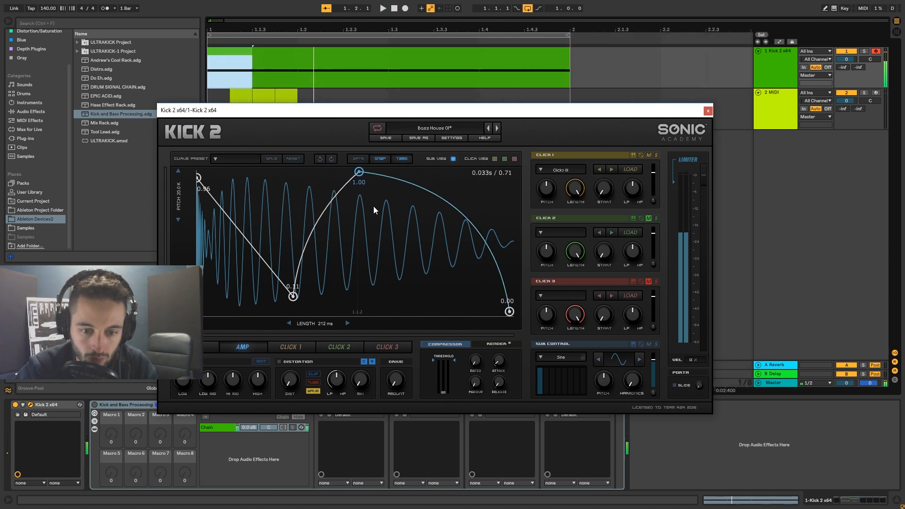
Step: Render the kick, place the audio on a new track at bar 2 and close the Kick 2 window
left_click(500, 346)
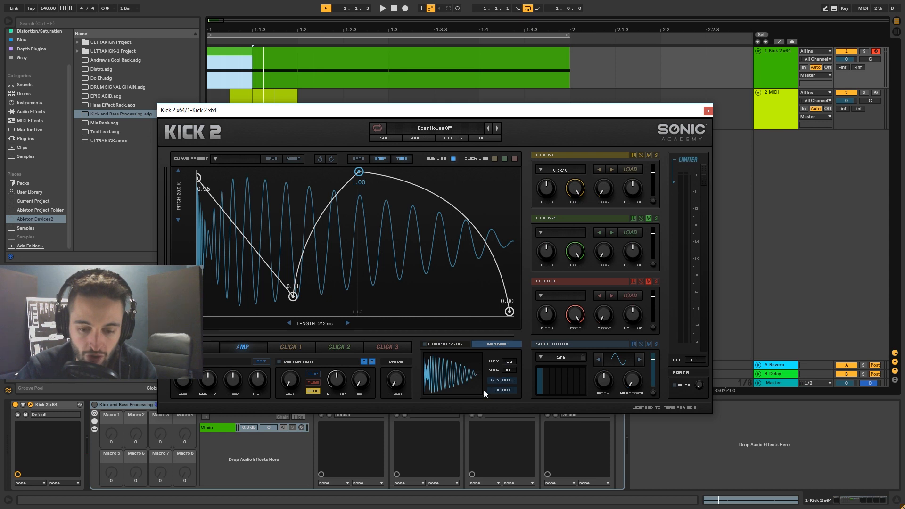
left_click_drag(476, 113, 332, 179)
left_click_drag(314, 438, 590, 171)
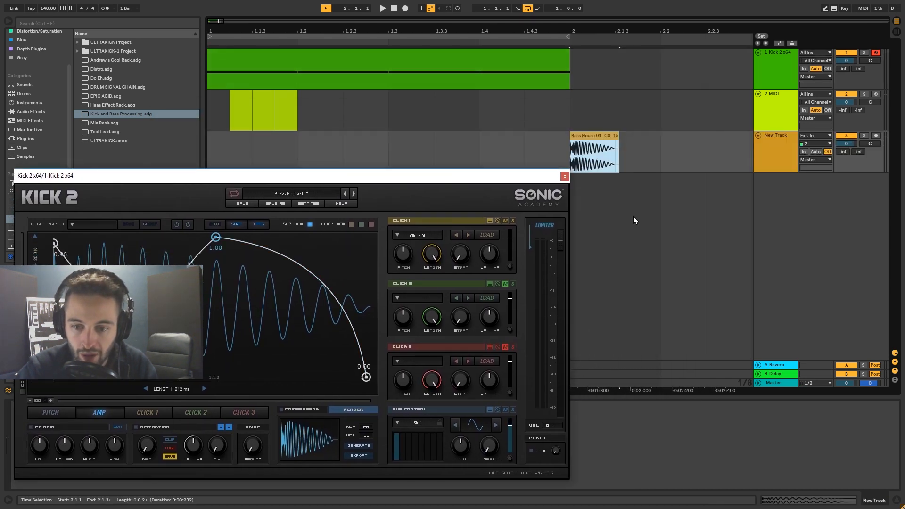
left_click(564, 176)
Step: Audition the rendered kick clip and examine its waveform up close
key("space")
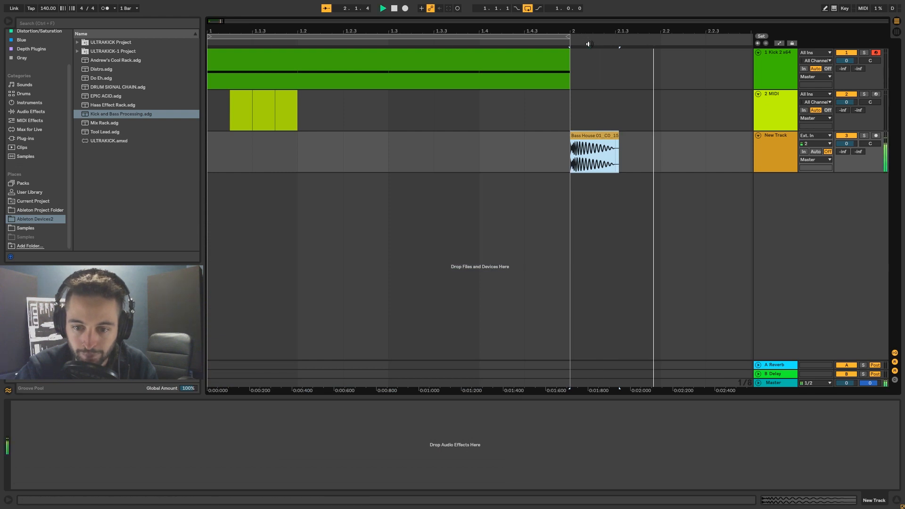
key("space")
left_click_drag(436, 31, 740, 89)
key("space")
left_click_drag(628, 188, 589, 185)
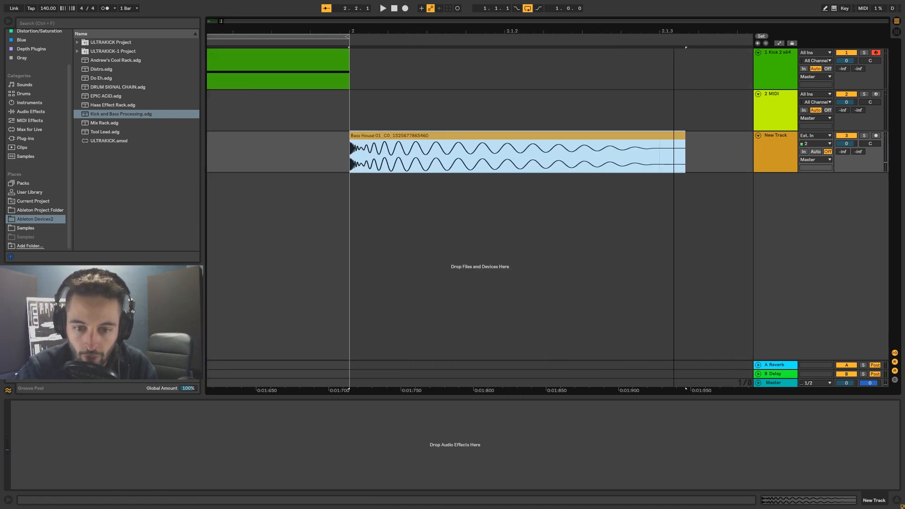
key("space")
key("space")
left_click_drag(440, 31, 491, 32)
key("space")
key("space")
key("space")
key("space")
Step: Move the rendered kick clip to the start of the arrangement at 1.1.1
left_click_drag(451, 140, 387, 148)
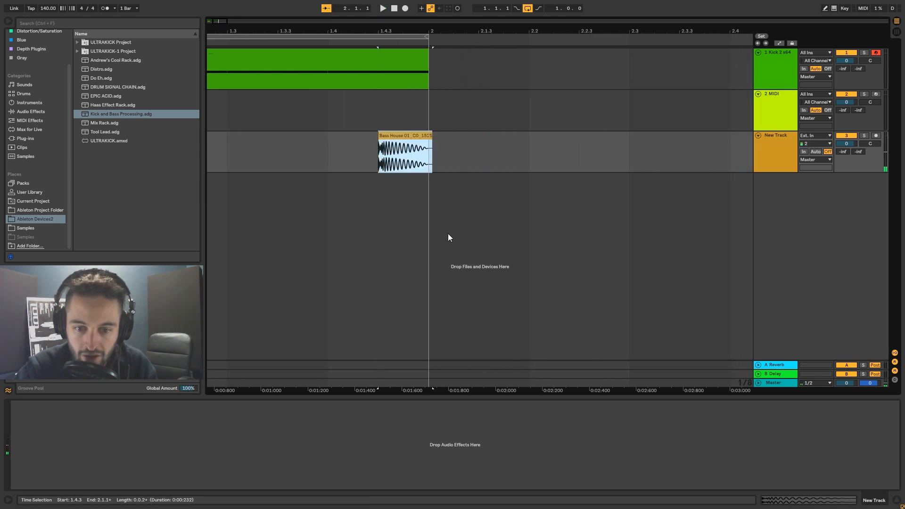
left_click_drag(419, 32, 349, 30)
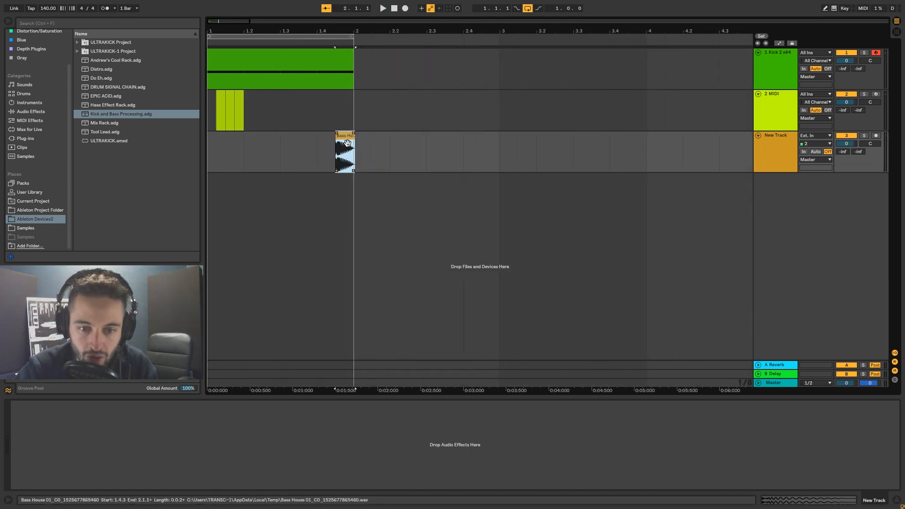
left_click_drag(346, 137, 217, 155)
left_click_drag(218, 31, 277, 32)
Step: Move the Kick and Bass Processing rack to the rendered kick's track, enable it with only the first VUMT Deluxe active, and open that meter
left_click(854, 71)
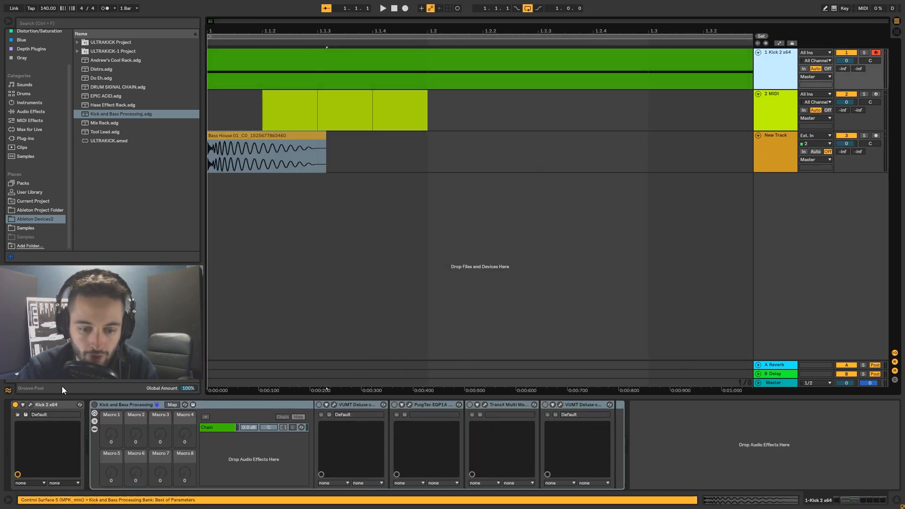
left_click_drag(303, 186, 303, 158)
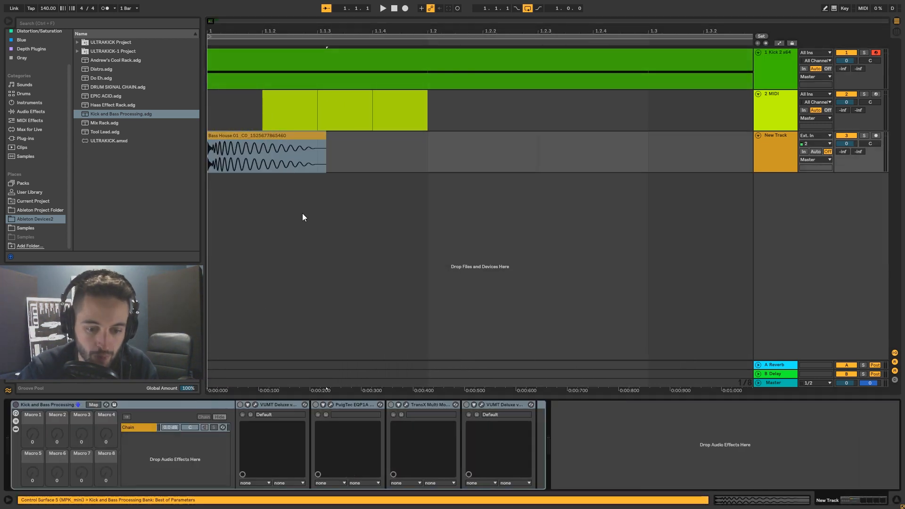
left_click(15, 405)
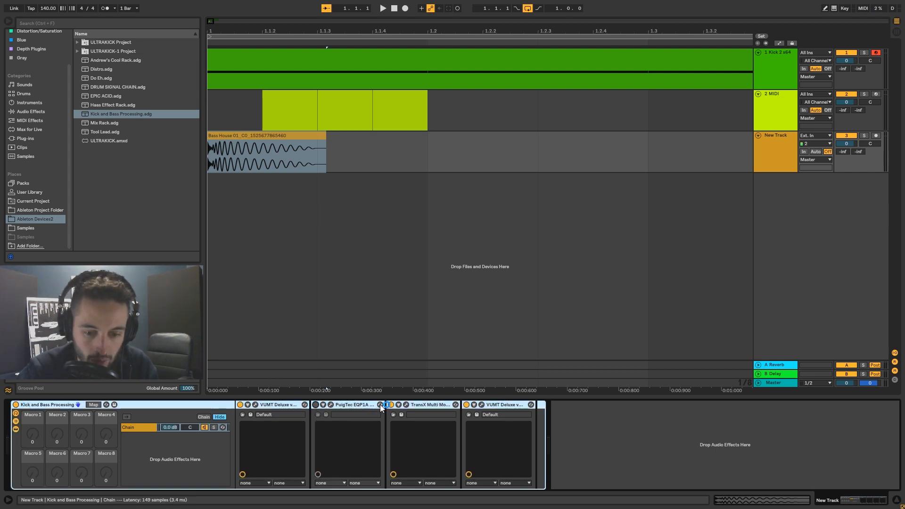
left_click(466, 405)
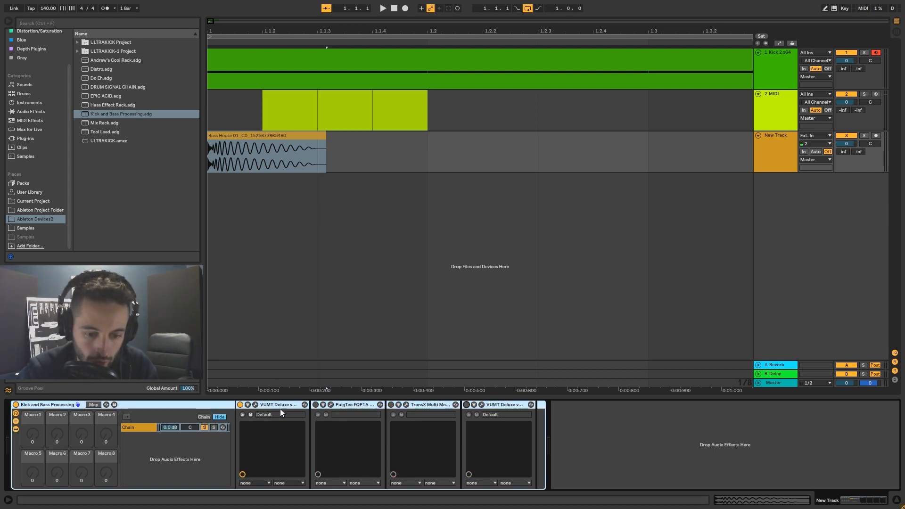
left_click(255, 405)
left_click_drag(363, 36, 650, 84)
Step: Trim the rendered kick clip to end at 1.1.3, add a short curved fade-out and audition it
left_click(302, 136)
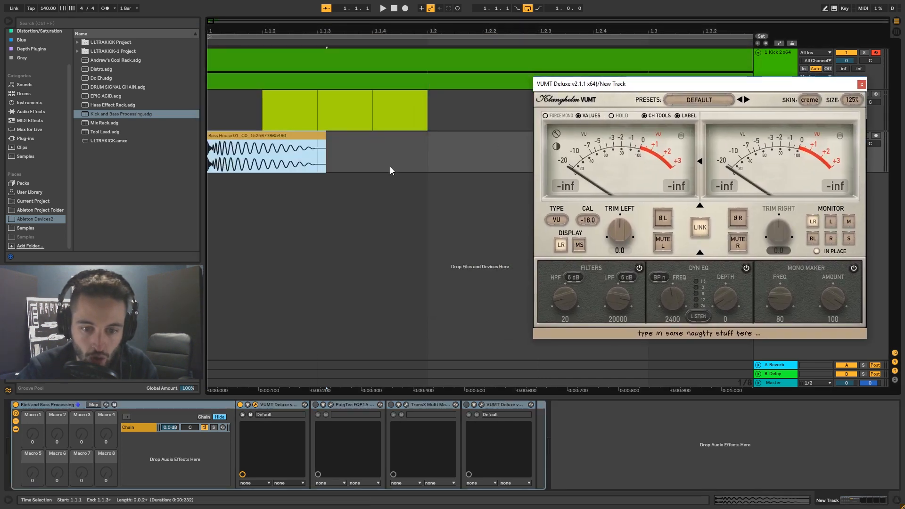
left_click_drag(325, 144, 301, 133)
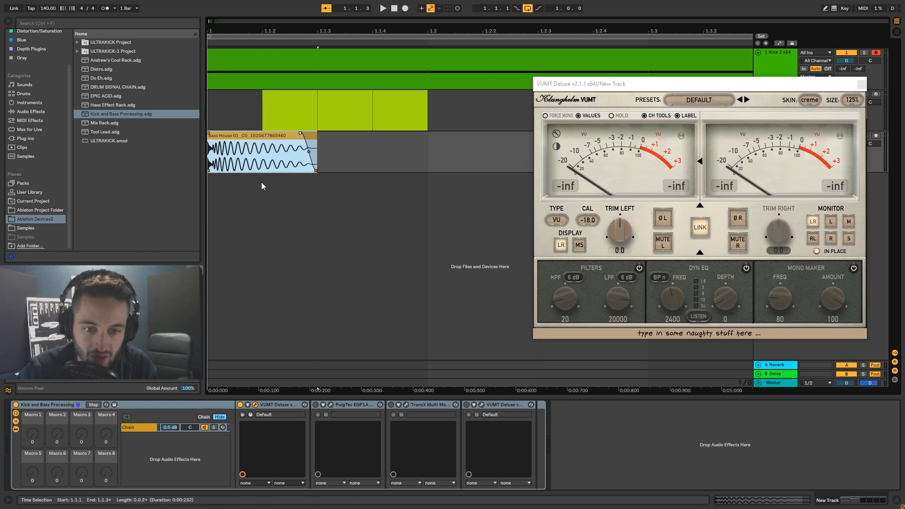
key("space")
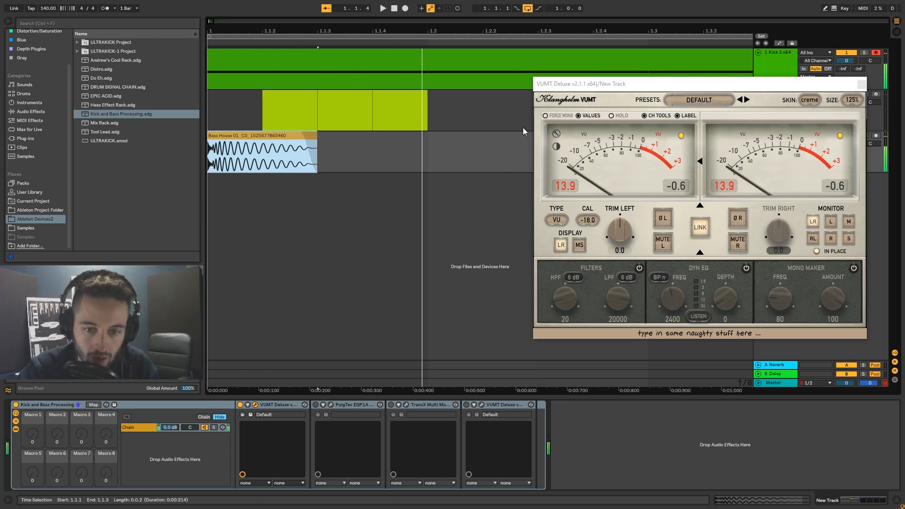
key("space")
Step: Mute the Kick 2 track and play the rendered kick alone from the start, watching the VUMT meter
left_click_drag(768, 85, 672, 124)
key("space")
left_click(846, 52)
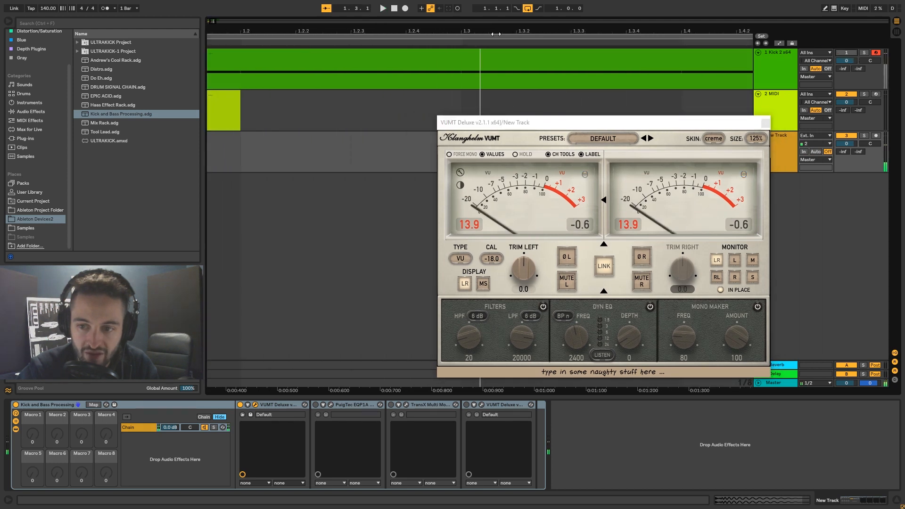
left_click_drag(462, 32, 421, 31)
key("space")
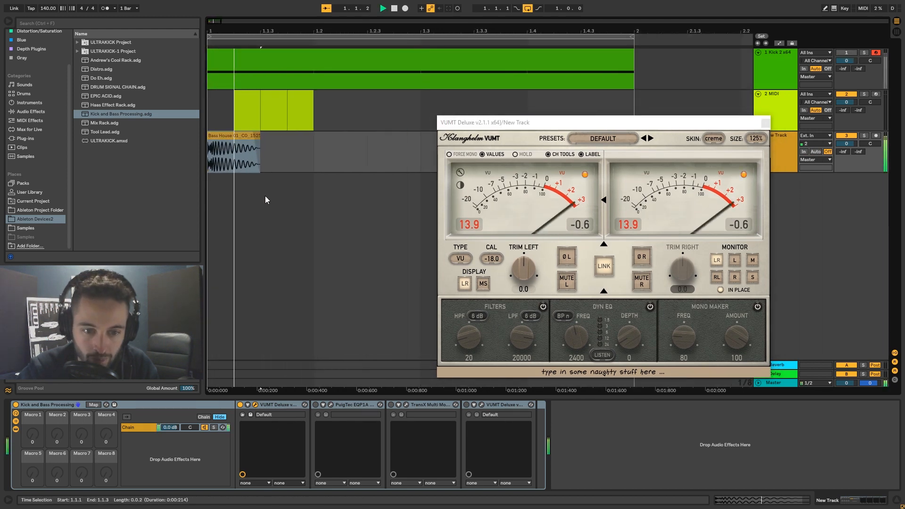
key("space")
Step: Loop the first beat from 1.1.1 to 1.2.1 around the rendered kick and start playback
left_click_drag(308, 165, 236, 165)
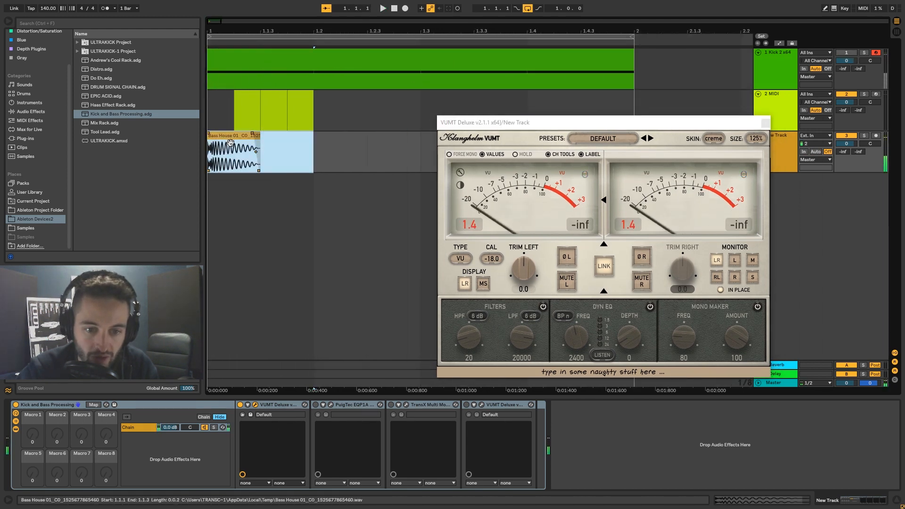
key("ctrl+l")
key("space")
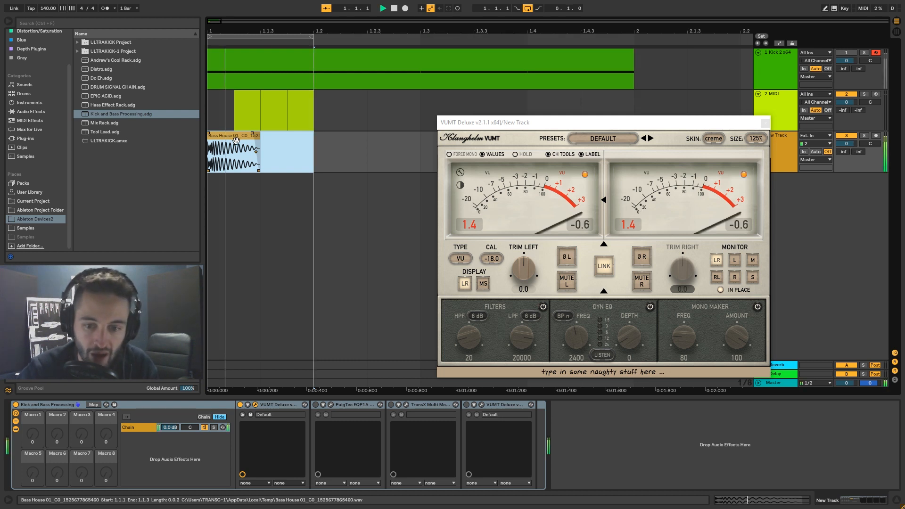
Step: Unlink the VUMT meter's left and right trims and stop playback
left_click(611, 265)
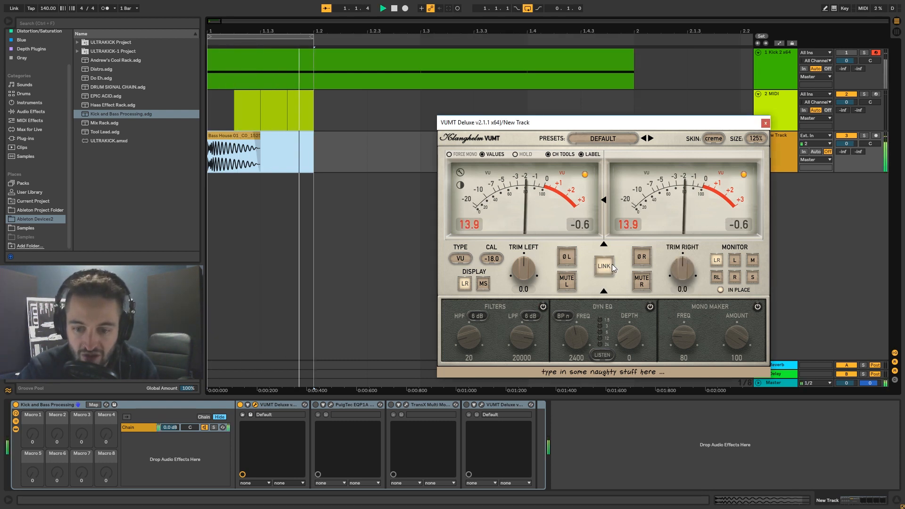
left_click(611, 266)
left_click(604, 269)
key("space")
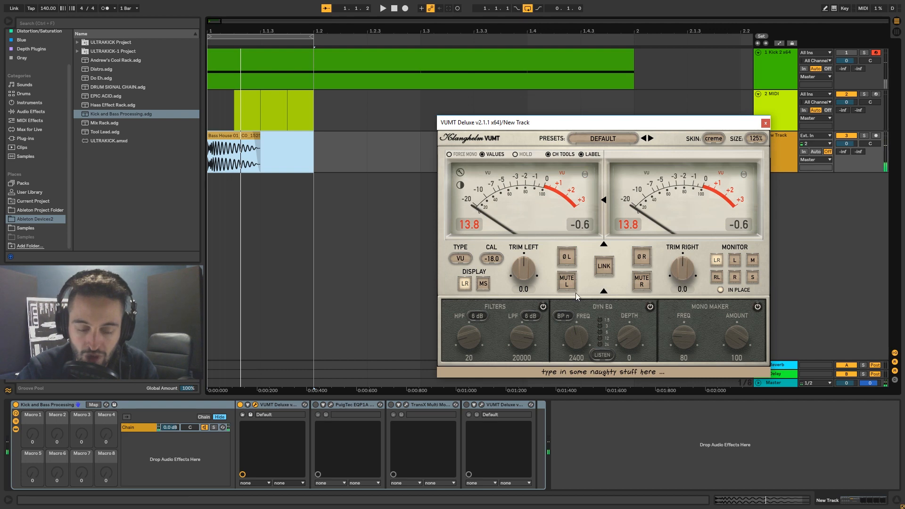
Step: Lower the rendered kick clip's gain to -14.0 dB, check the level on the VUMT meter and close it
left_click(739, 501)
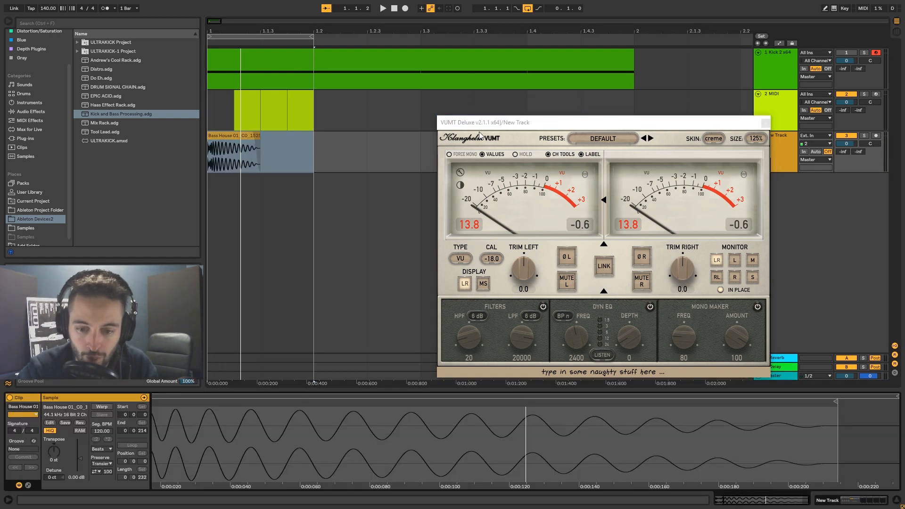
key("space")
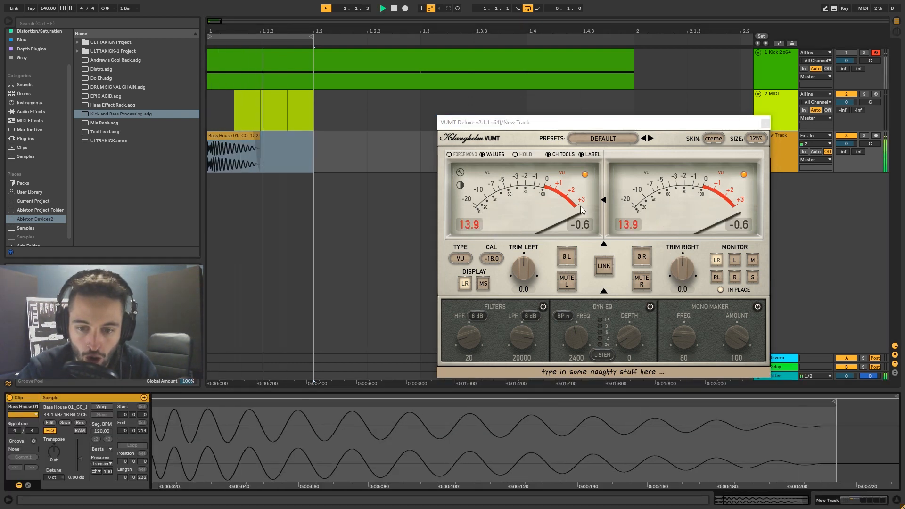
key("space")
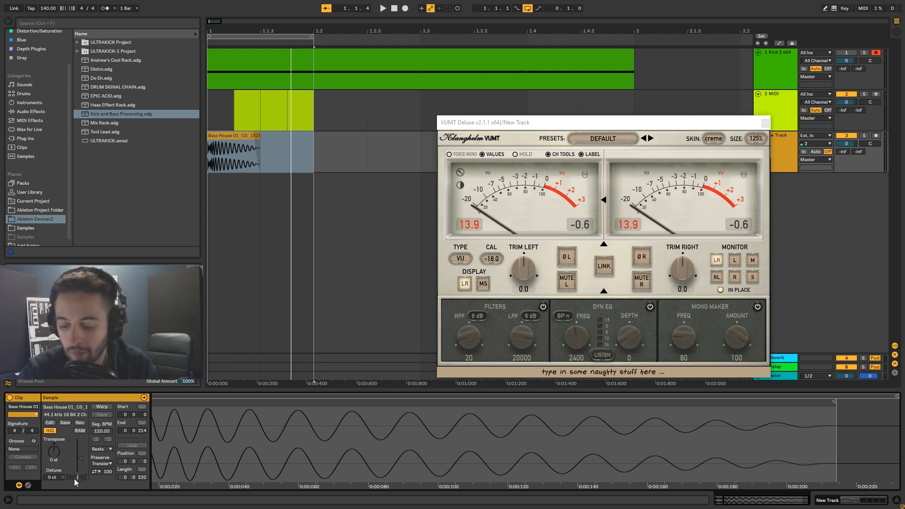
left_click_drag(76, 479, 76, 500)
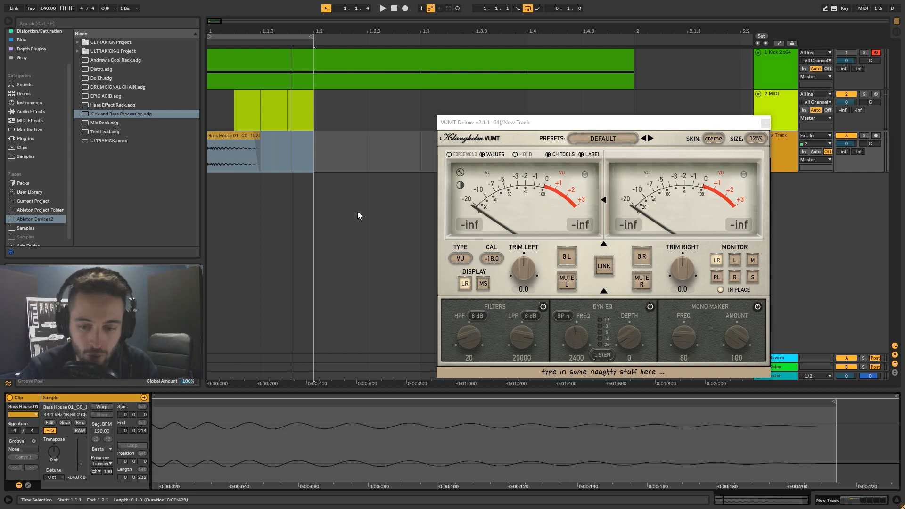
key("space")
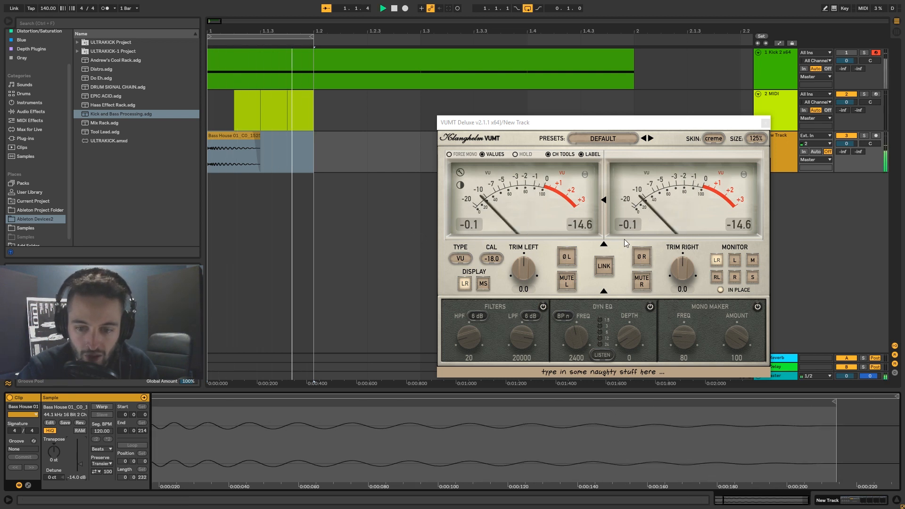
left_click(764, 124)
Step: Select the Master track, search the plug-ins for "limit" and look through the iZotope64 and Waves1 folders
left_click(781, 375)
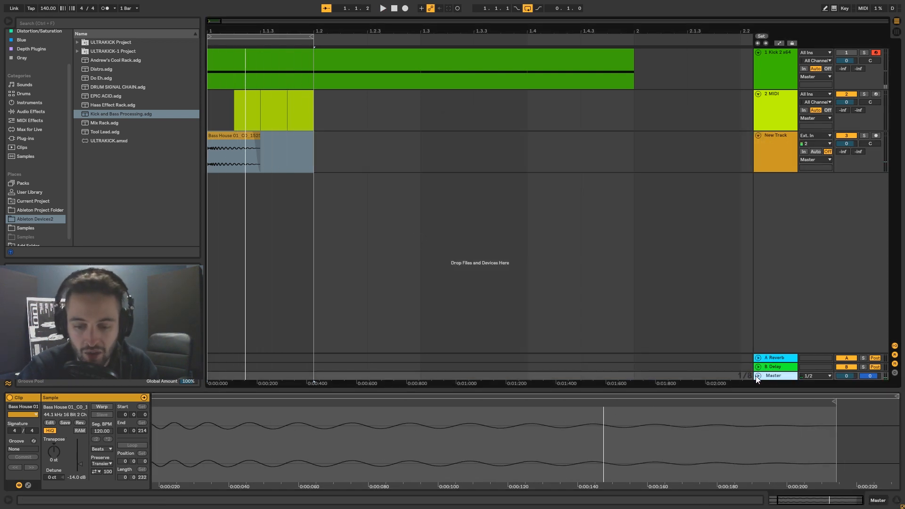
left_click(44, 22)
type("limit")
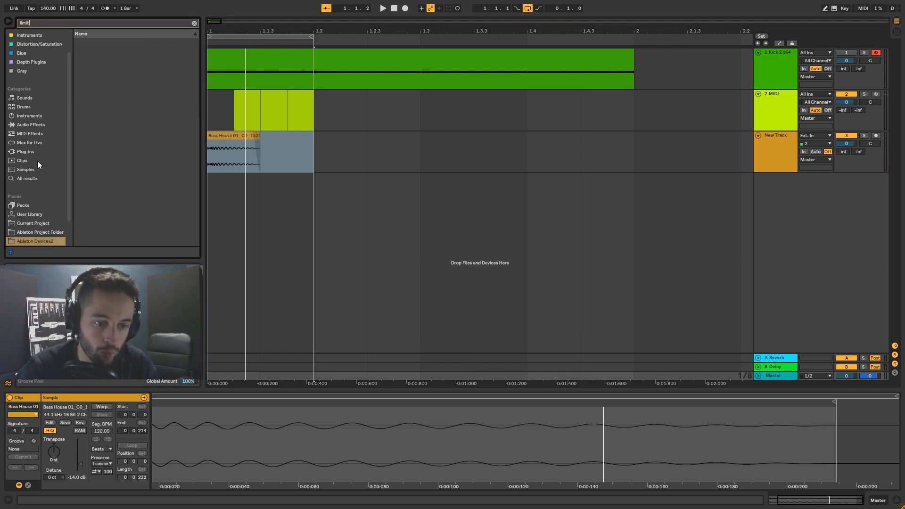
left_click(46, 151)
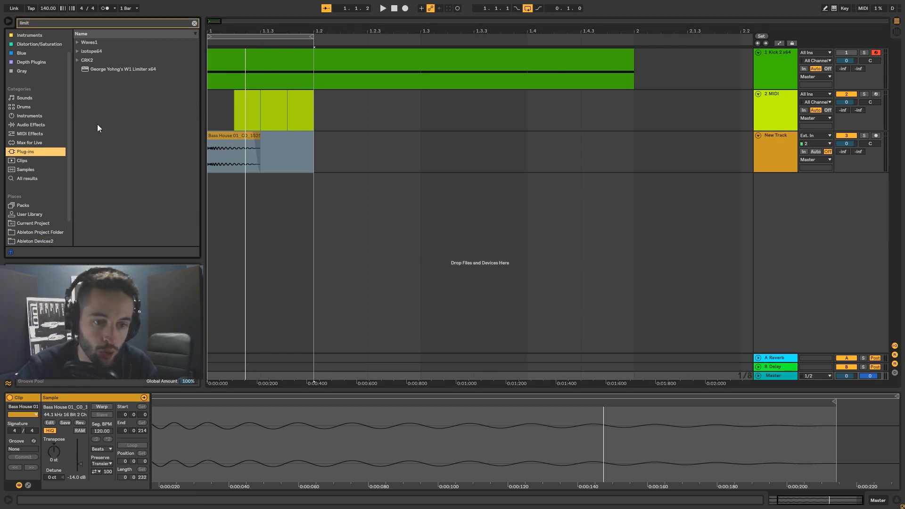
left_click(79, 53)
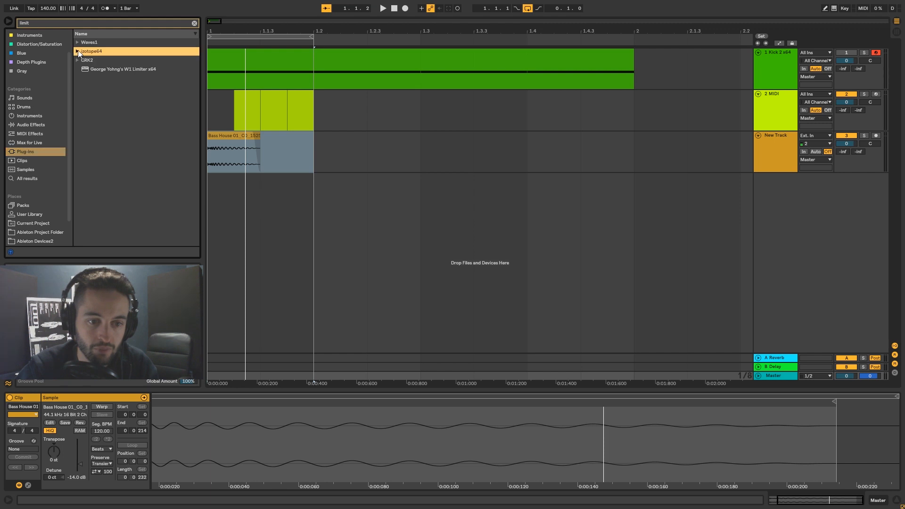
left_click(78, 43)
Step: Find FabFilter Pro-L, load it on the Master track and raise its gain to about +9.9 dB
left_click_drag(50, 25, 2, 20)
type("pro l")
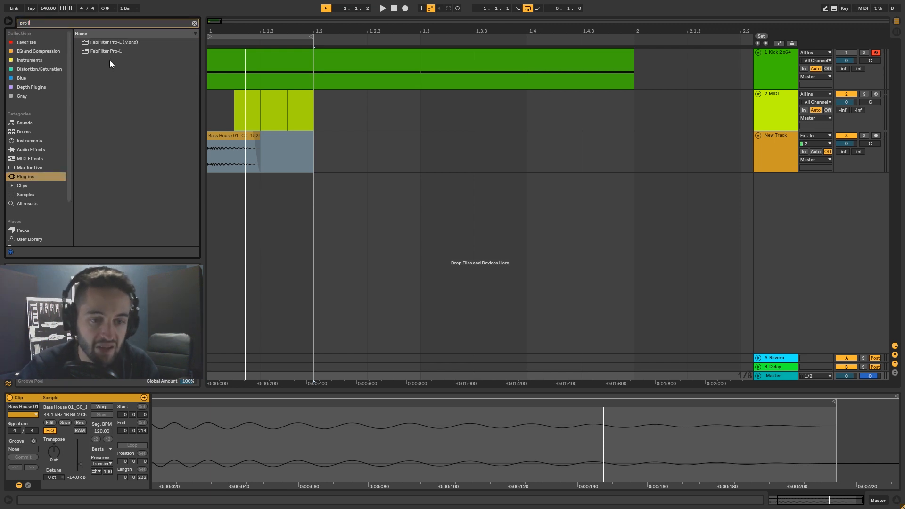
left_click_drag(107, 52, 778, 376)
left_click_drag(452, 275, 463, 236)
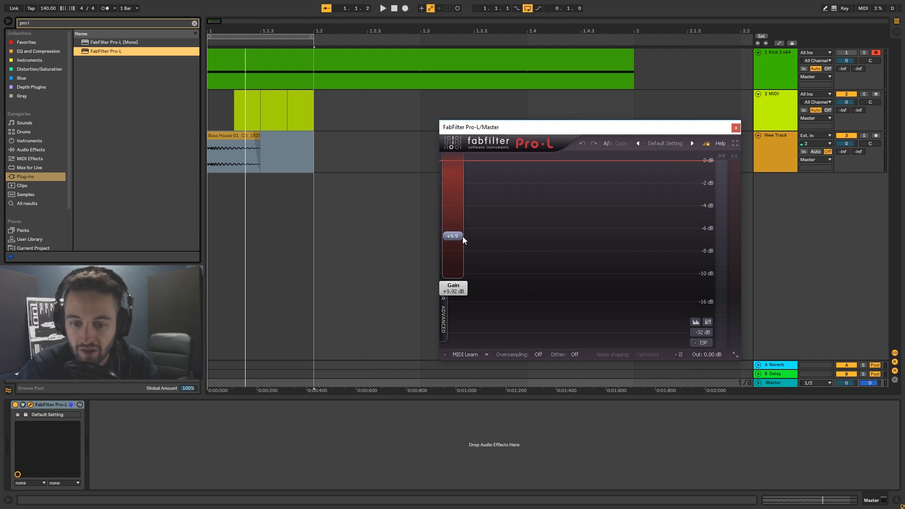
left_click(736, 127)
Step: Play the rendered kick clip and check its level on the rack's first VUMT meter
left_click(239, 136)
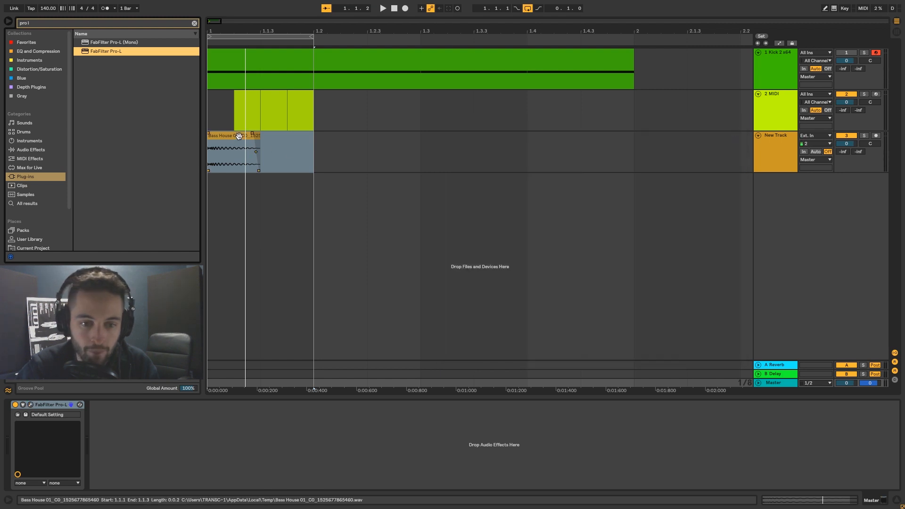
left_click(239, 136)
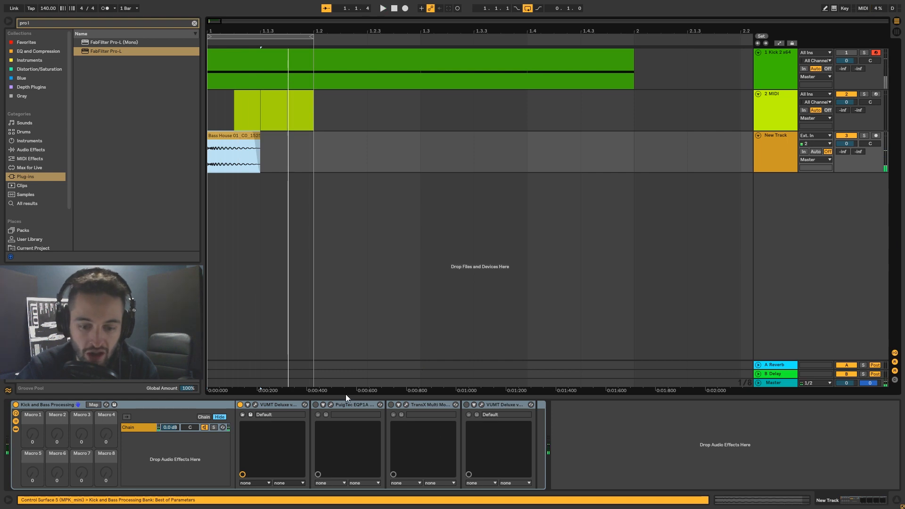
left_click(255, 405)
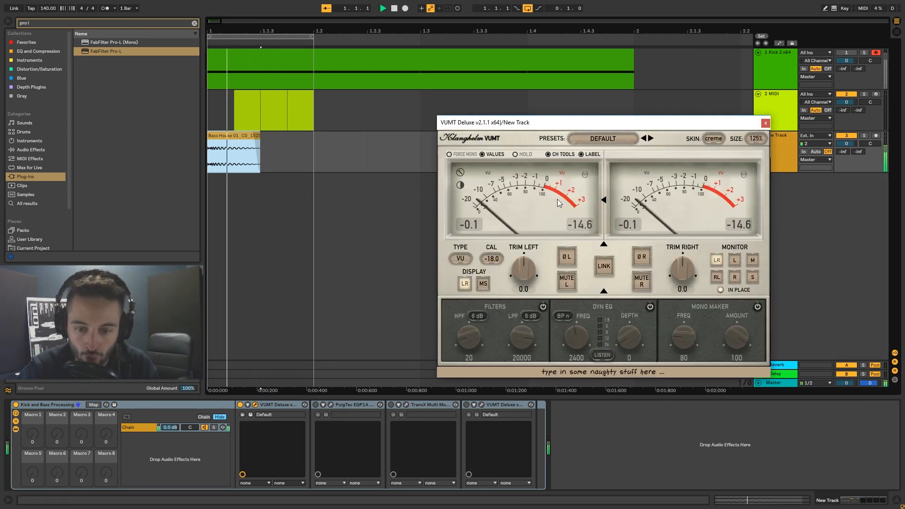
left_click(763, 123)
left_click(778, 385)
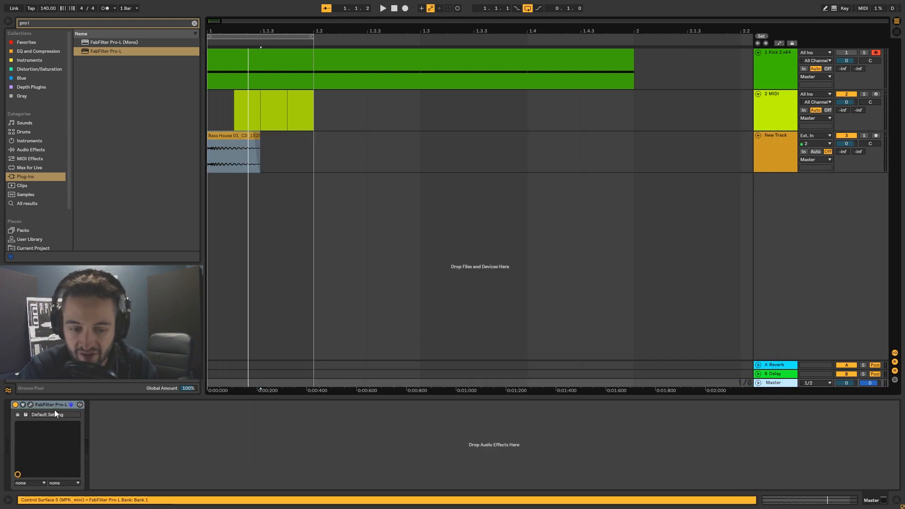
left_click(780, 149)
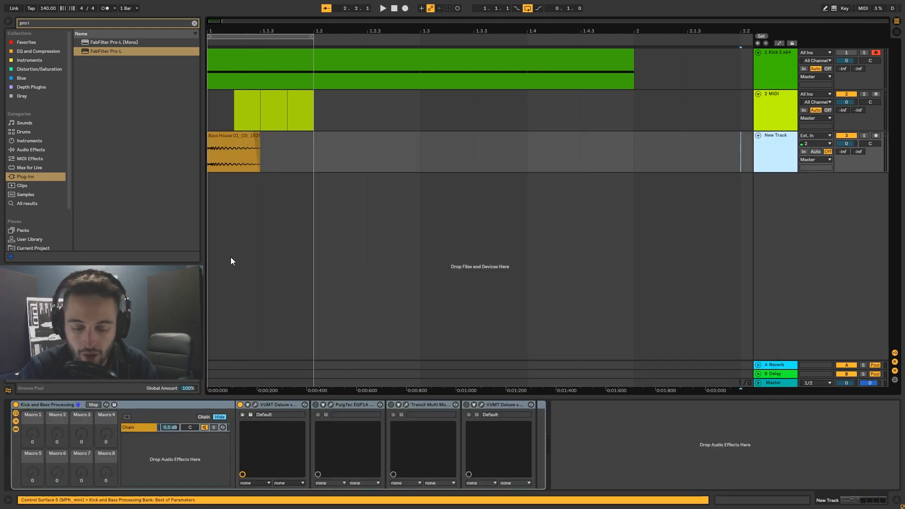
Step: Open the PuigTec EQP1A, play the kick's first beat to compare with and without it, and leave the EQ switched on
left_click_drag(313, 151, 184, 154)
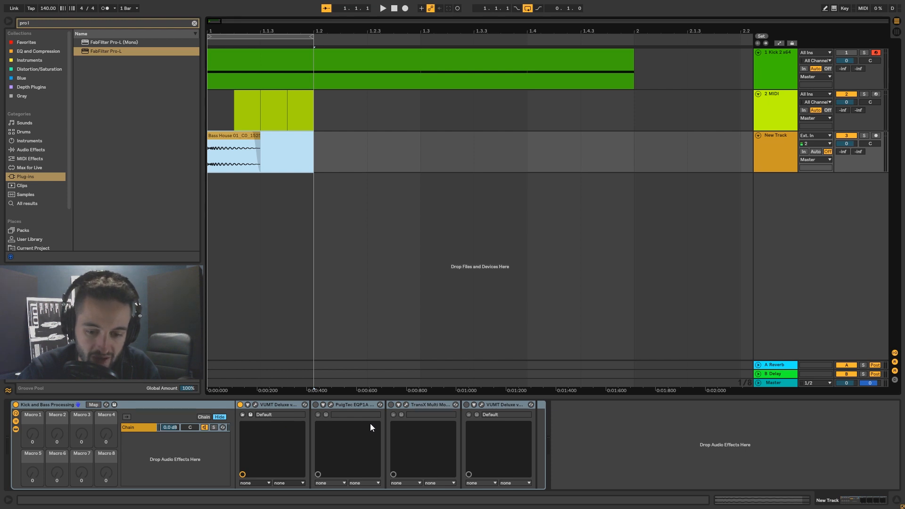
left_click(331, 404)
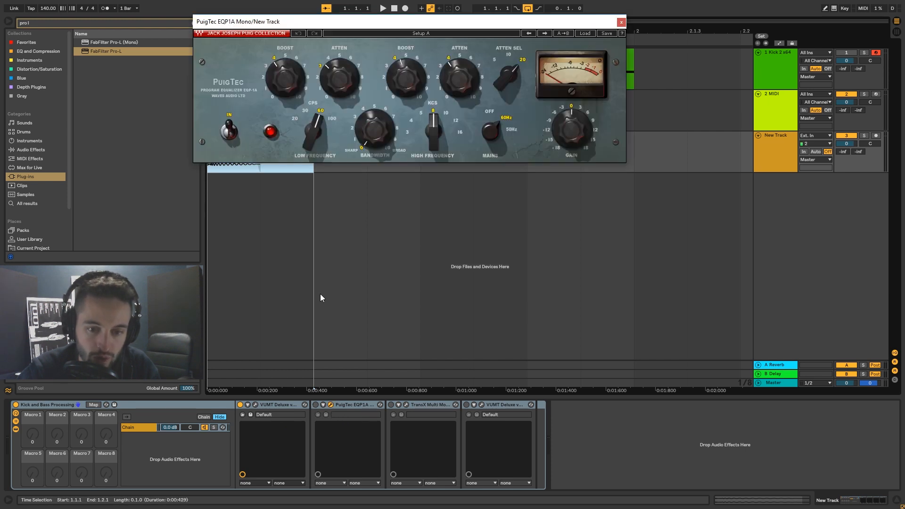
left_click_drag(354, 27, 452, 182)
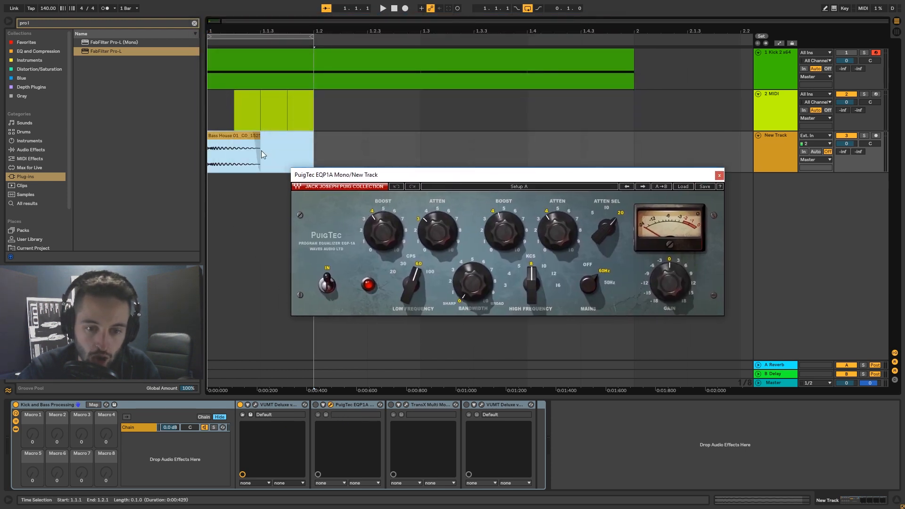
left_click(278, 165)
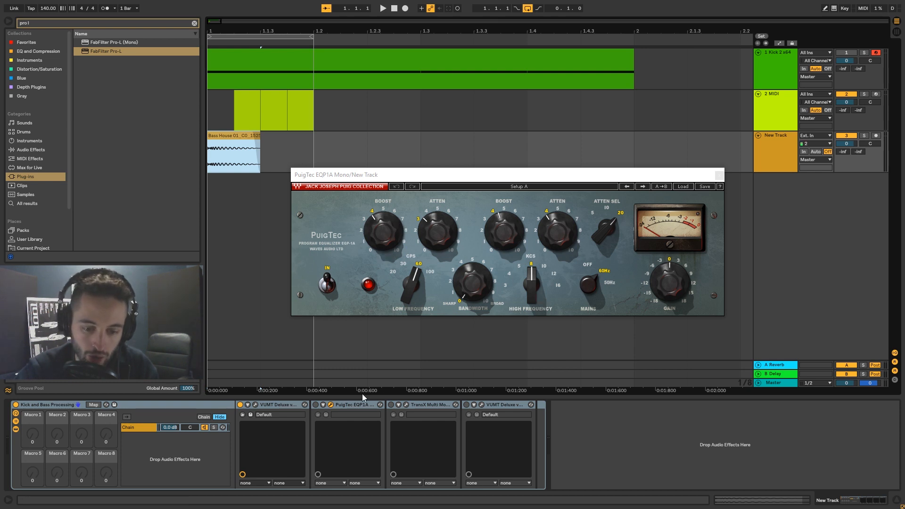
left_click(315, 404)
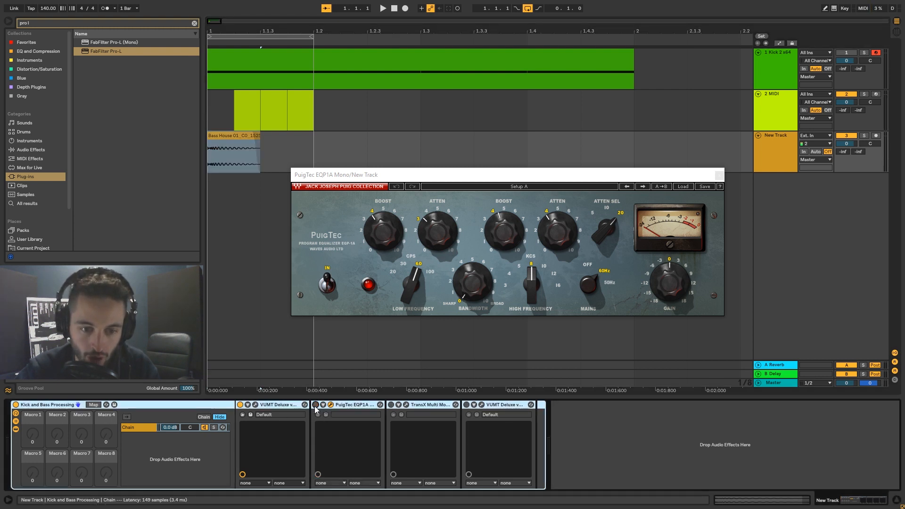
key("space")
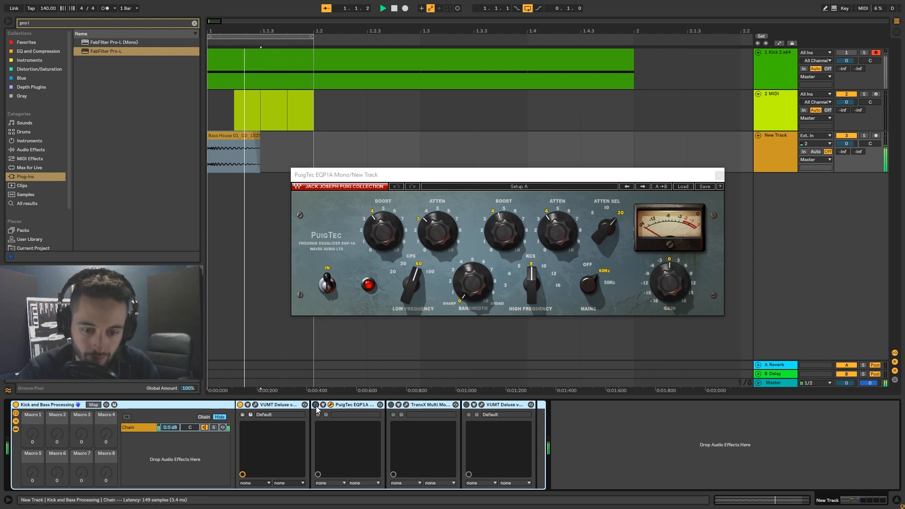
left_click(315, 405)
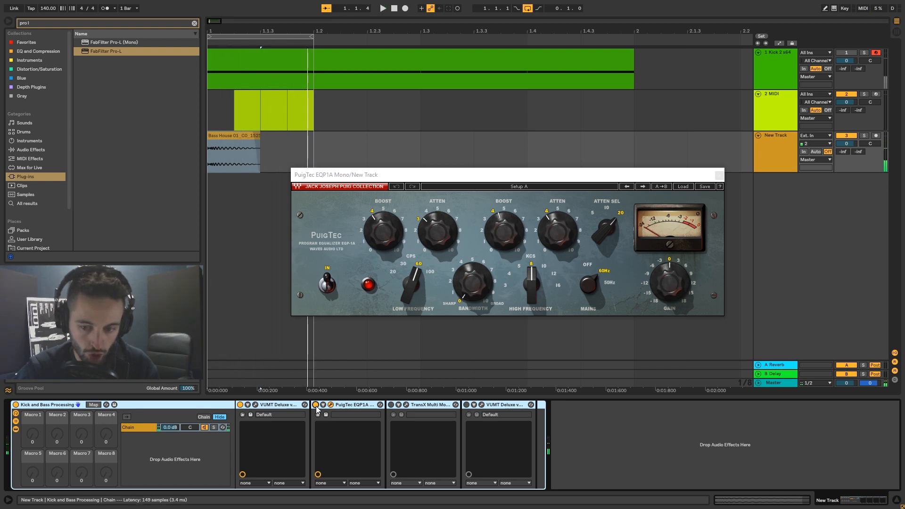
Step: Switch on the rack's last VUMT meter, open it and play the kick from 1.1.1 to 1.2.1 to check its level
left_click(466, 404)
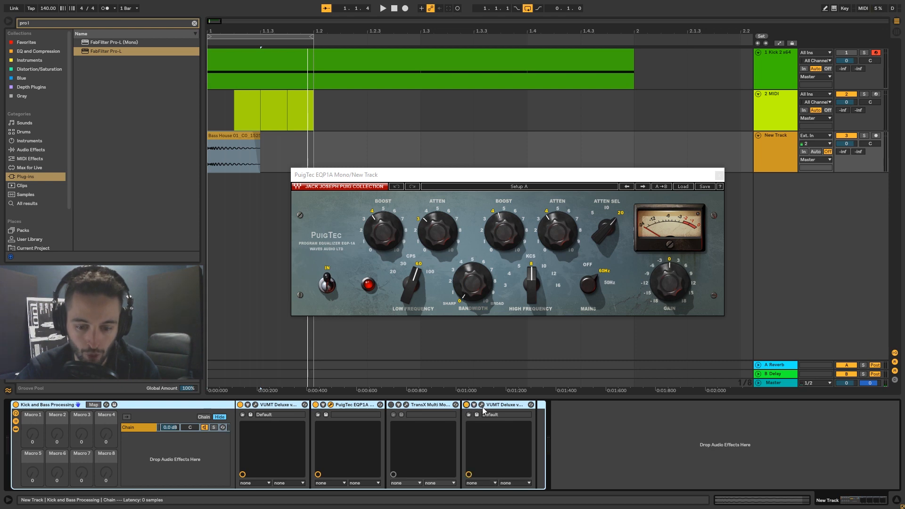
left_click(482, 404)
left_click_drag(382, 31, 568, 95)
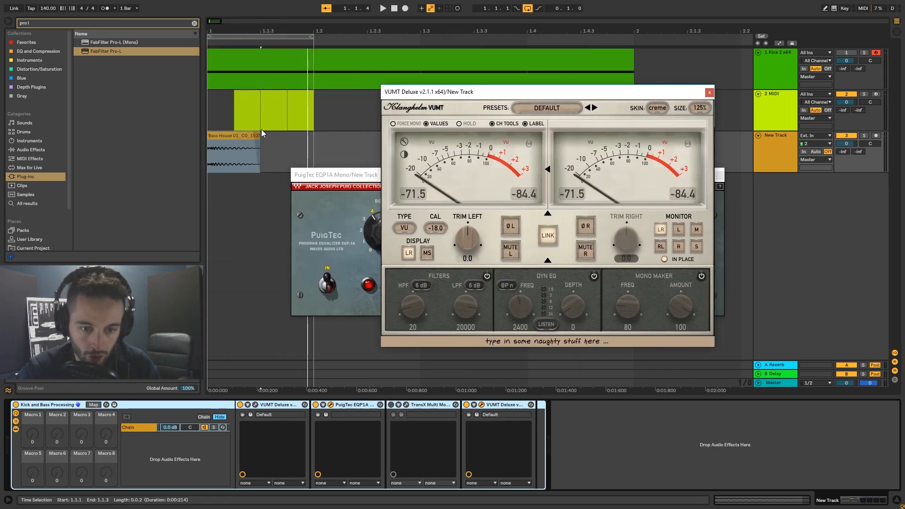
left_click(226, 138)
left_click_drag(314, 154, 221, 155)
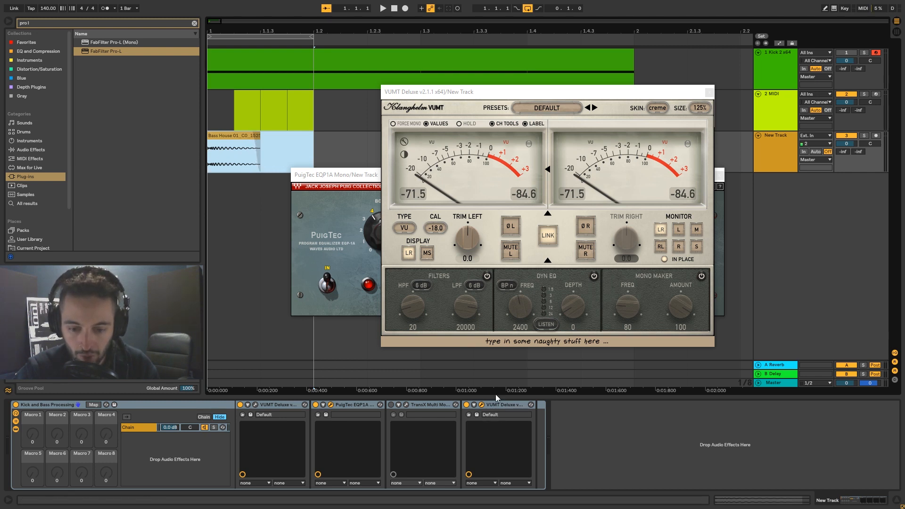
key("space")
key("space")
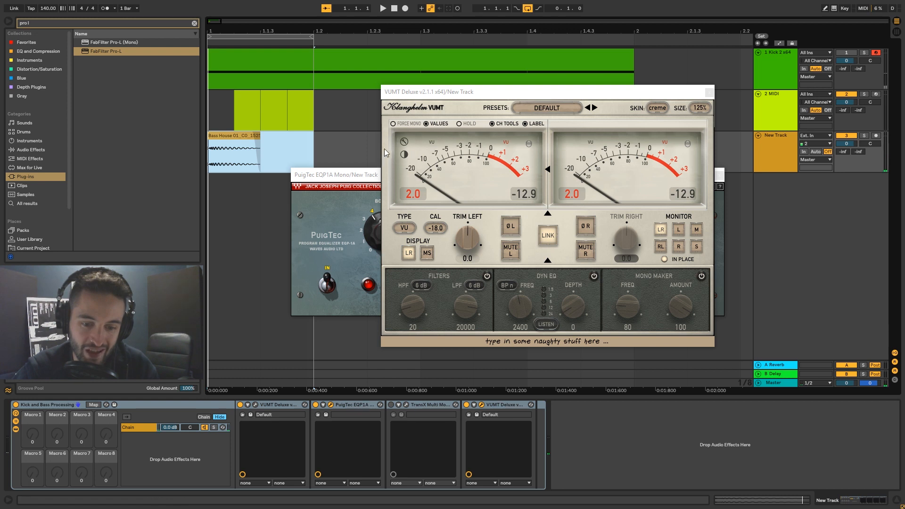
Step: Lower the PuigTec EQP1A's output gain to about -3 against the VUMT meter, close the EQ and reselect the kick's first beat
left_click_drag(358, 175, 99, 156)
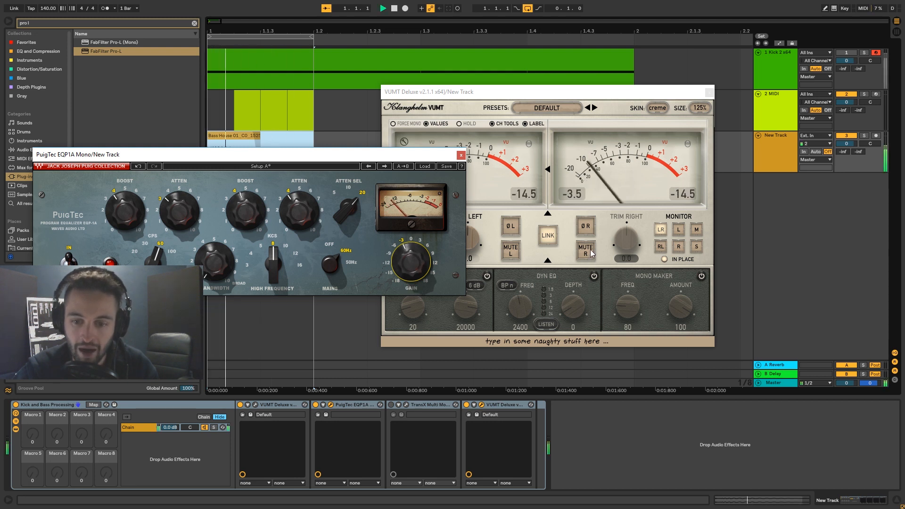
left_click(461, 155)
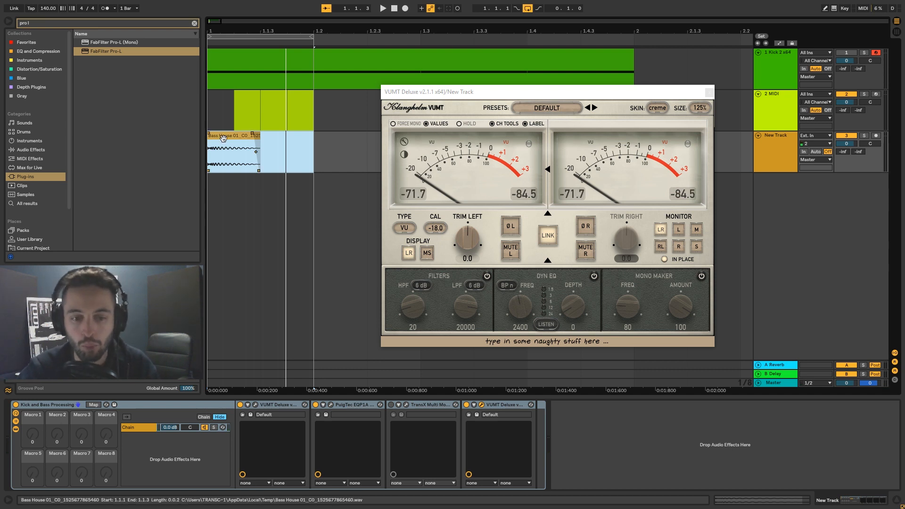
left_click(297, 154)
left_click_drag(297, 154, 219, 154)
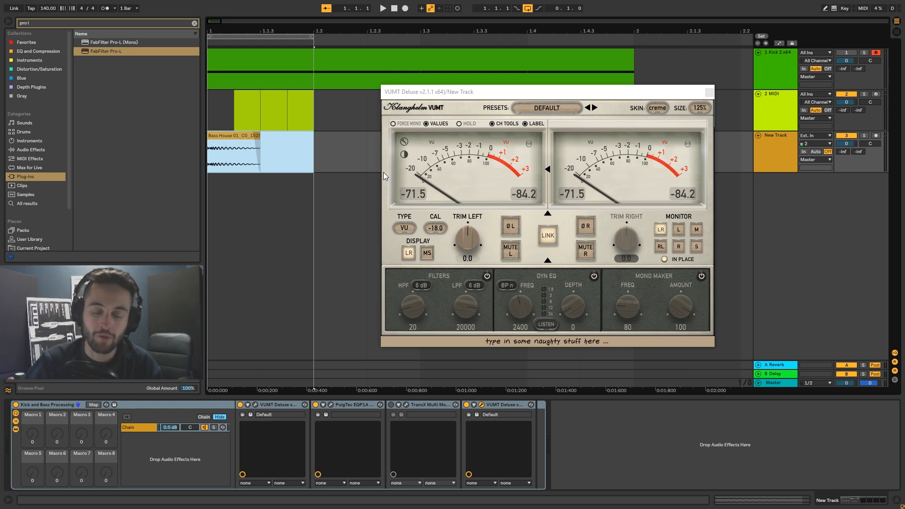
Step: Review the PuigTec EQP1A settings and replay the kick to check its level on the last VUMT meter
left_click(331, 405)
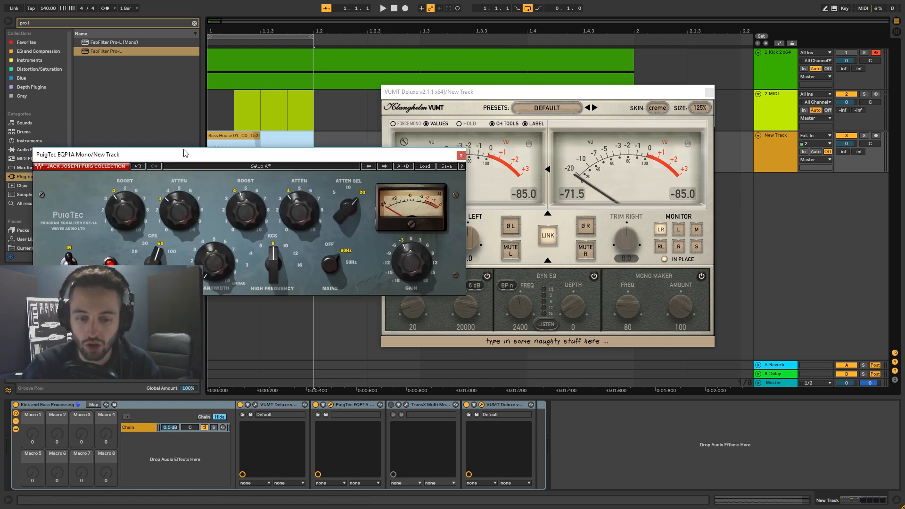
left_click(461, 156)
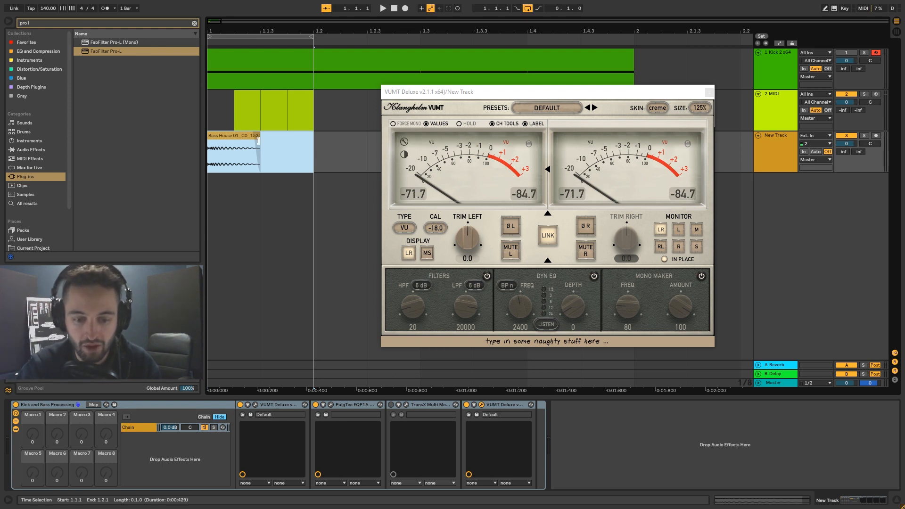
left_click(283, 150)
key("space")
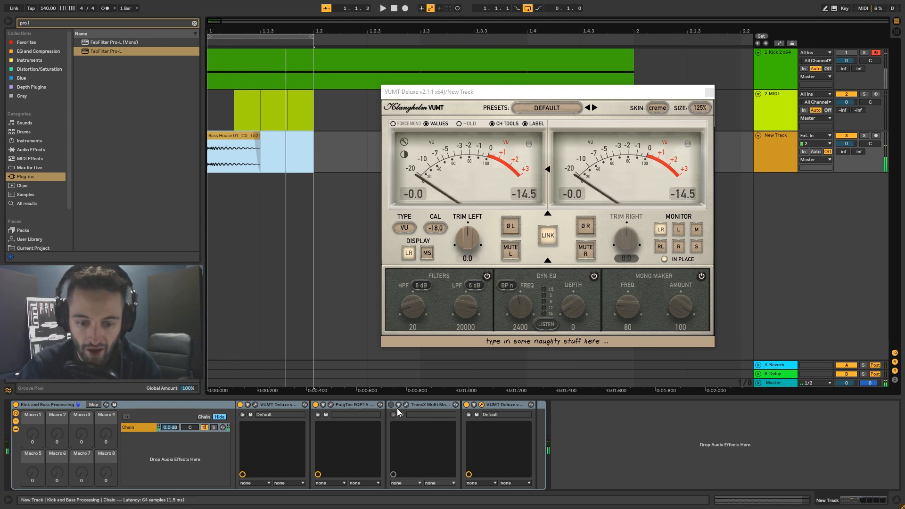
left_click(709, 92)
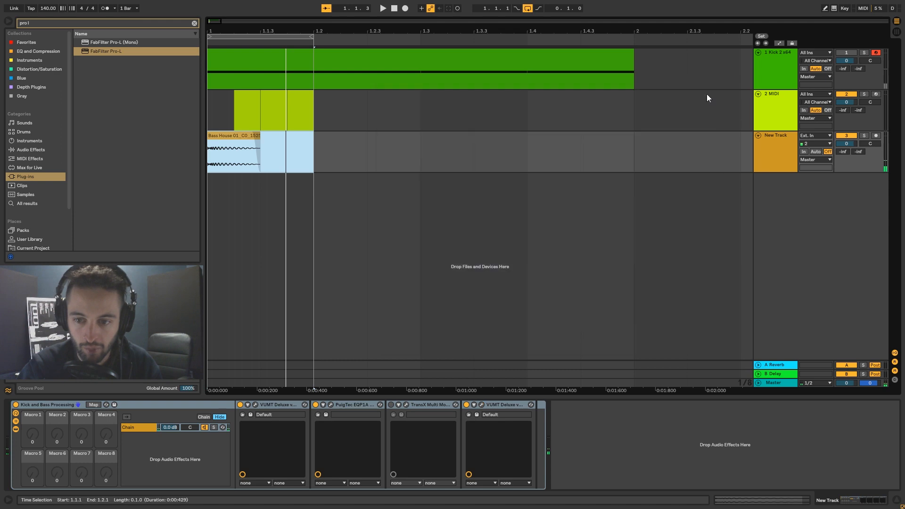
Step: Switch on TransX Multi and compare the playing kick with the plug-in bypassed and active, leaving it on
left_click(390, 405)
left_click(407, 405)
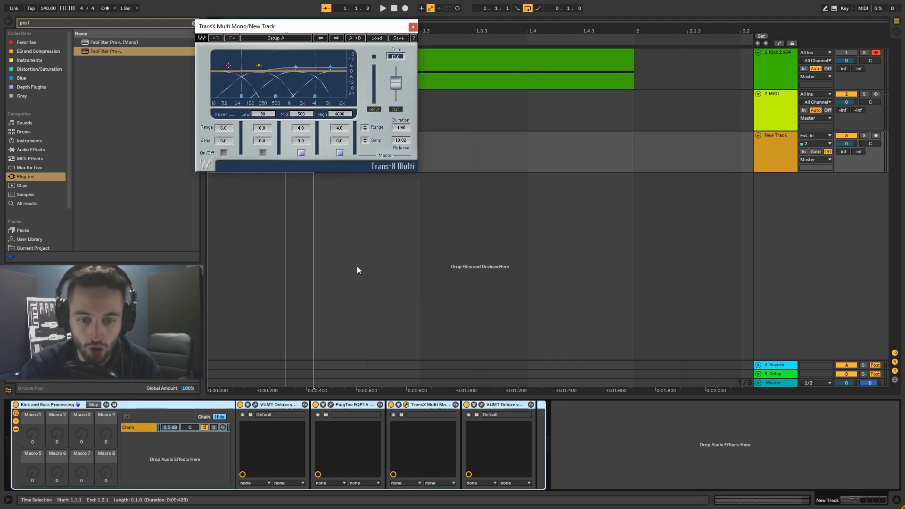
left_click_drag(256, 26, 521, 107)
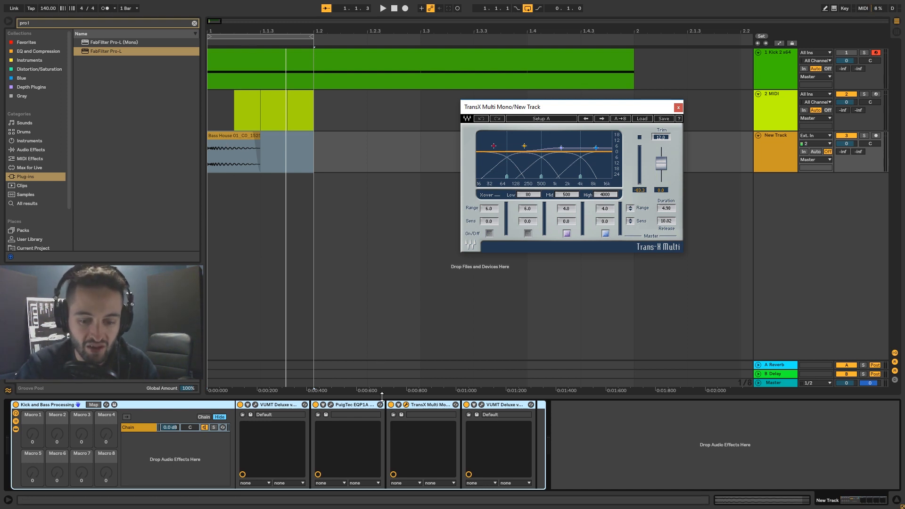
left_click(391, 405)
key("space")
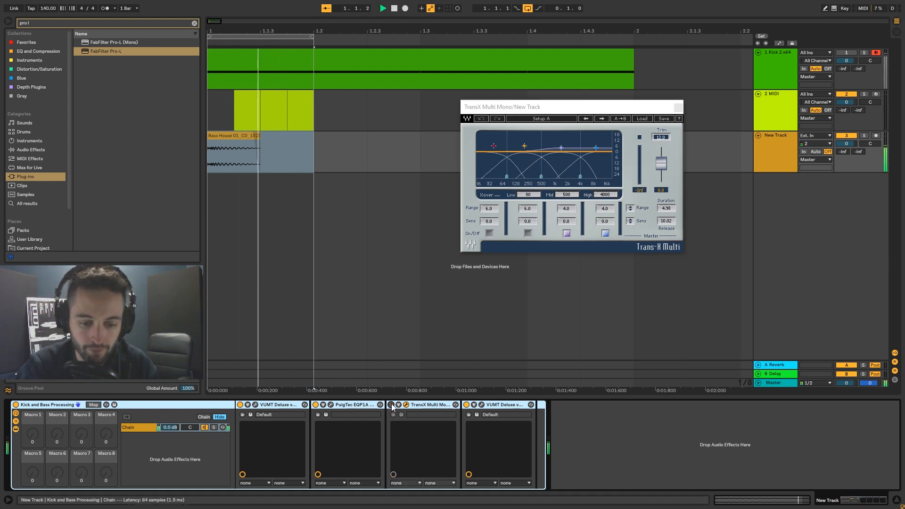
left_click(391, 404)
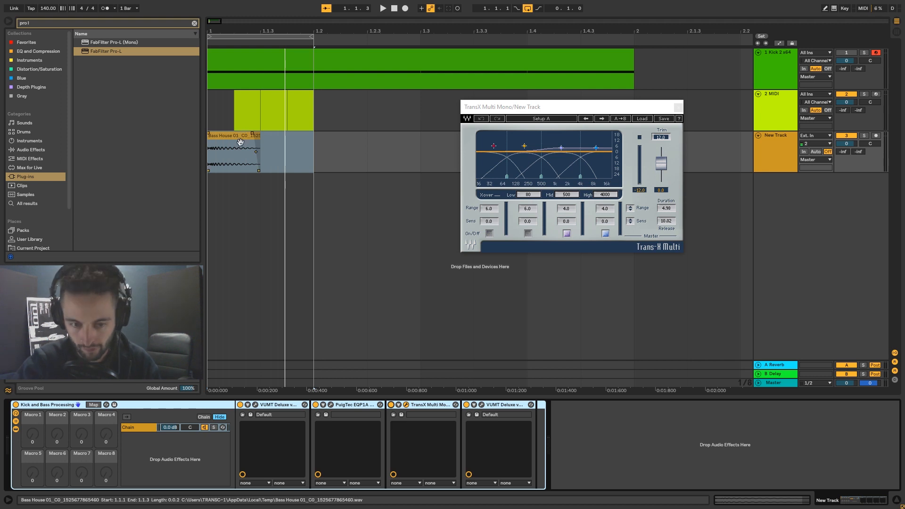
Step: Play the processed kick, check its level on the last VUMT meter and close both plug-in windows
left_click(482, 404)
key("space")
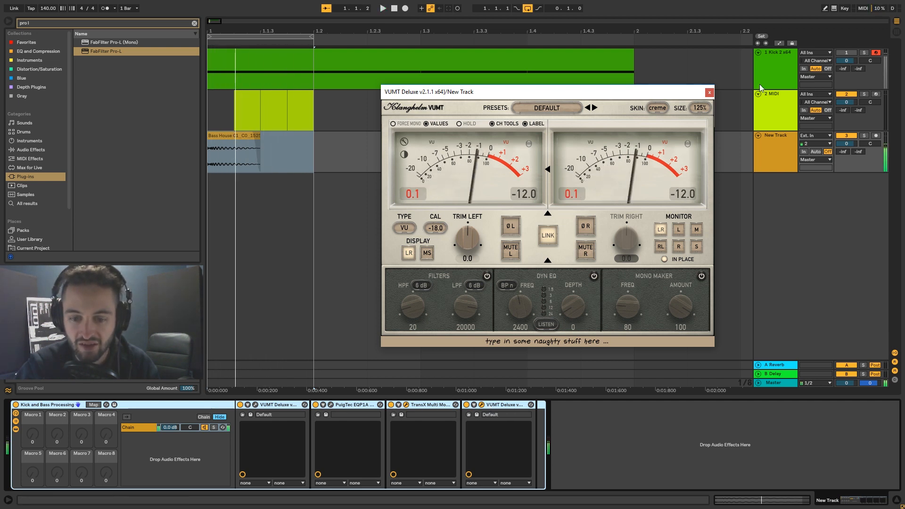
key("space")
left_click(709, 92)
left_click(677, 108)
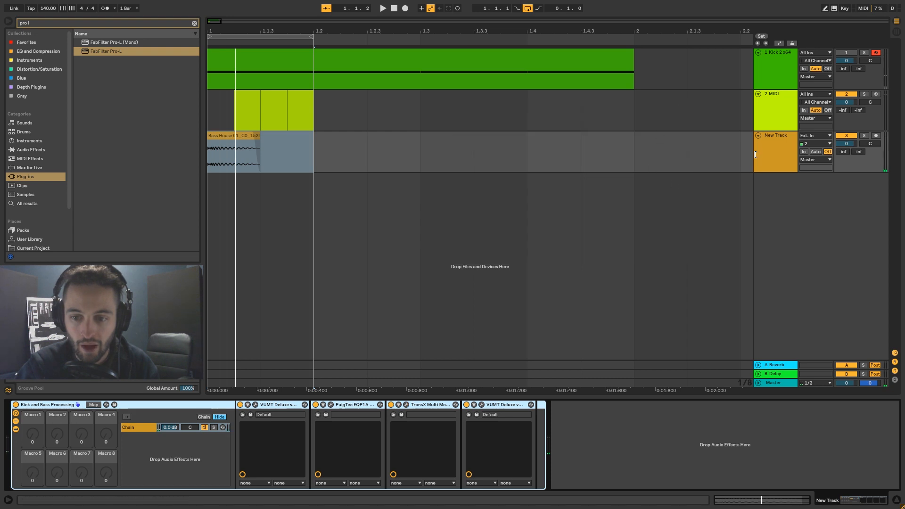
Step: Freeze the New Track kick track and flatten it to audio
left_click(765, 143)
right_click(765, 143)
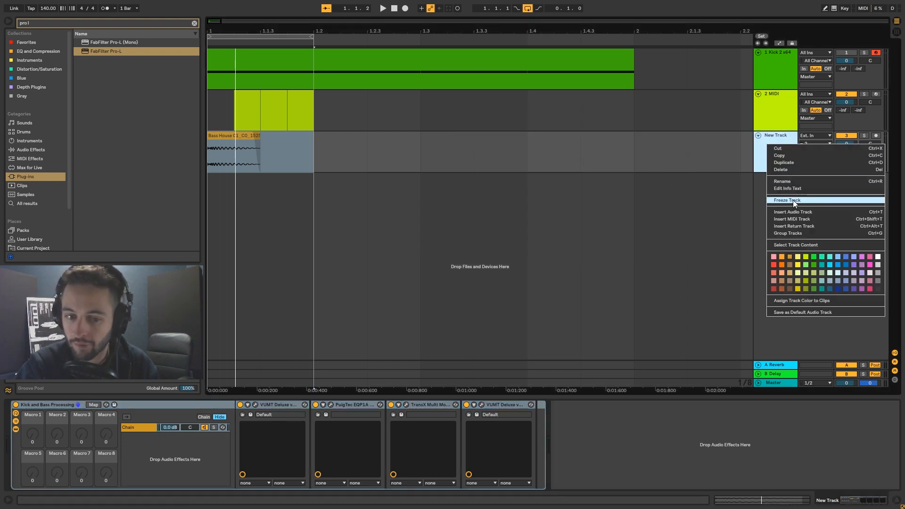
left_click(793, 200)
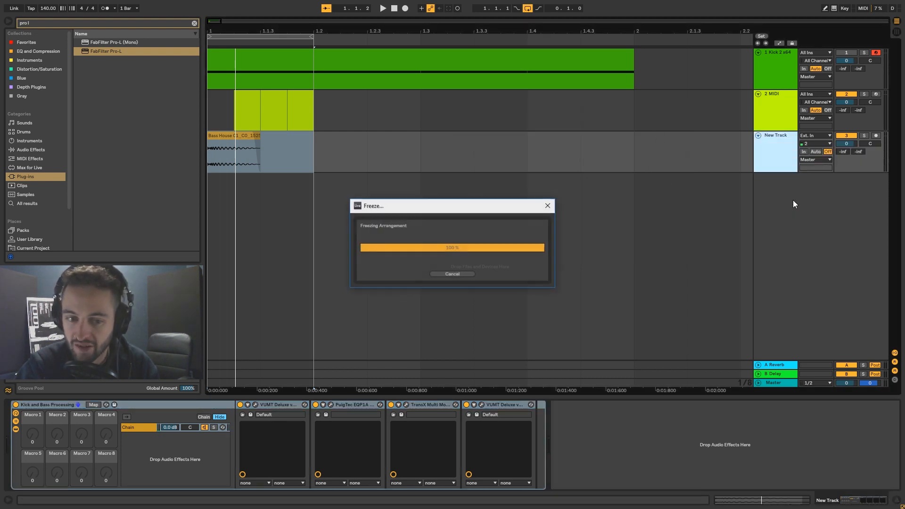
right_click(776, 150)
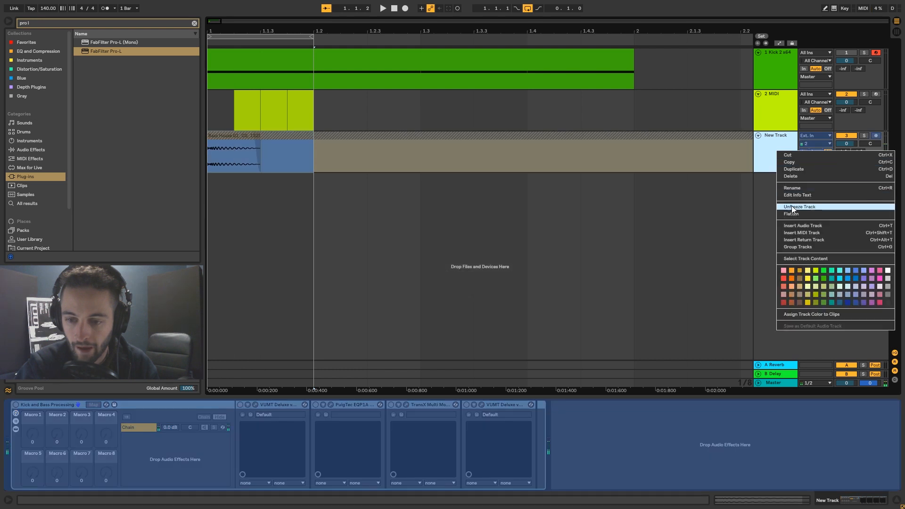
left_click(795, 215)
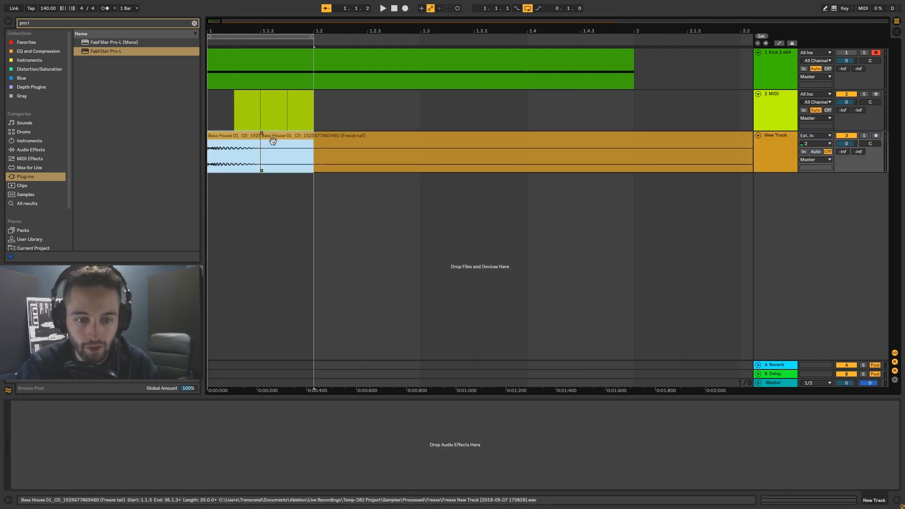
Step: Delete the freeze tail clip after the flattened kick and select the remaining kick clip for a closer view
left_click(263, 137)
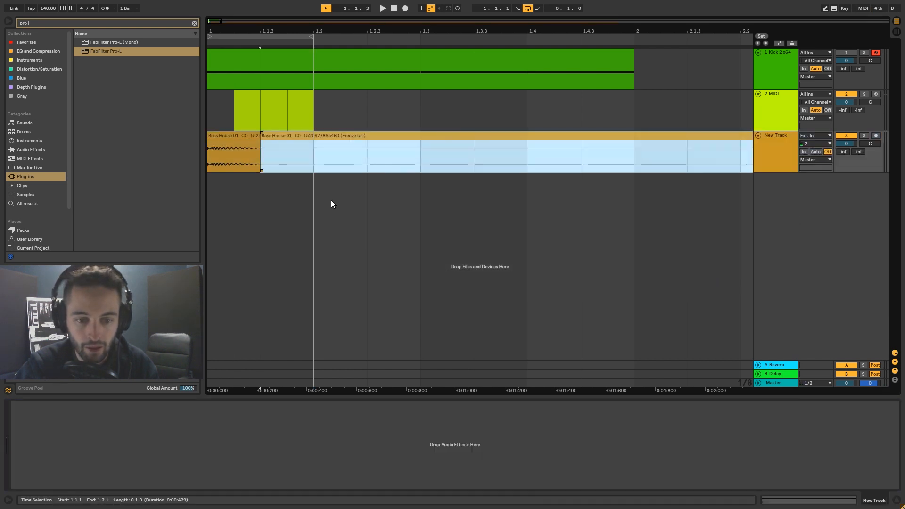
left_click(251, 136)
left_click_drag(217, 30, 233, 110)
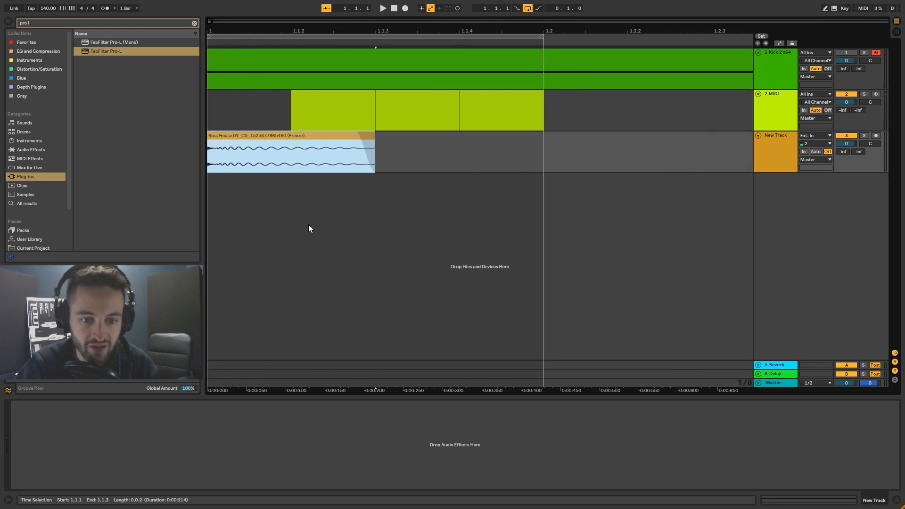
Step: Solo the New Track kick track and play the flattened kick on its own
left_click(864, 135)
key("space")
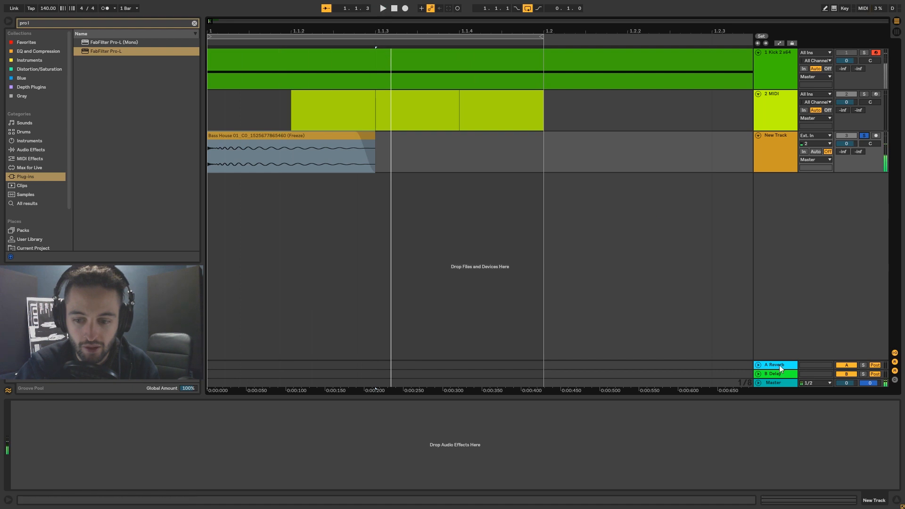
left_click(770, 383)
Step: Highlight the first beat on New Track, from 1.1.1 to 1.2, covering the kick clip and the gap after it
left_click_drag(362, 31, 361, 7)
left_click(284, 149)
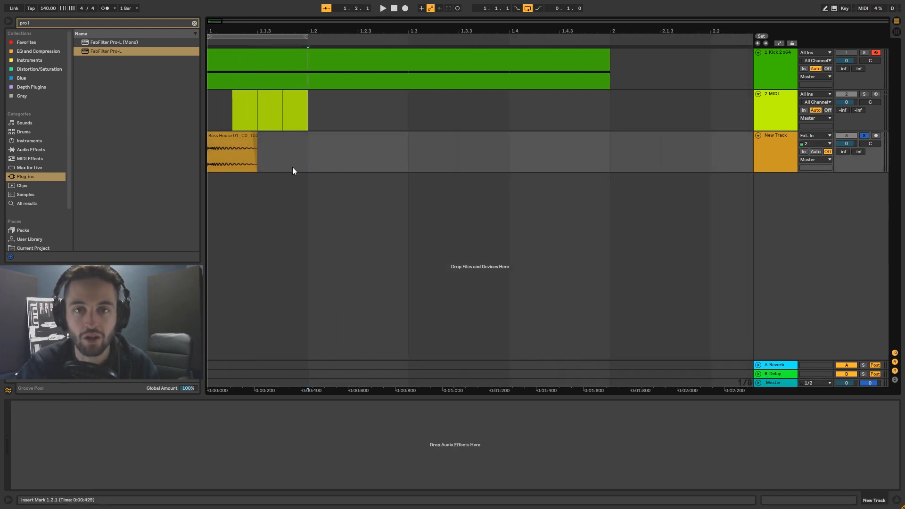
left_click_drag(307, 160, 184, 166)
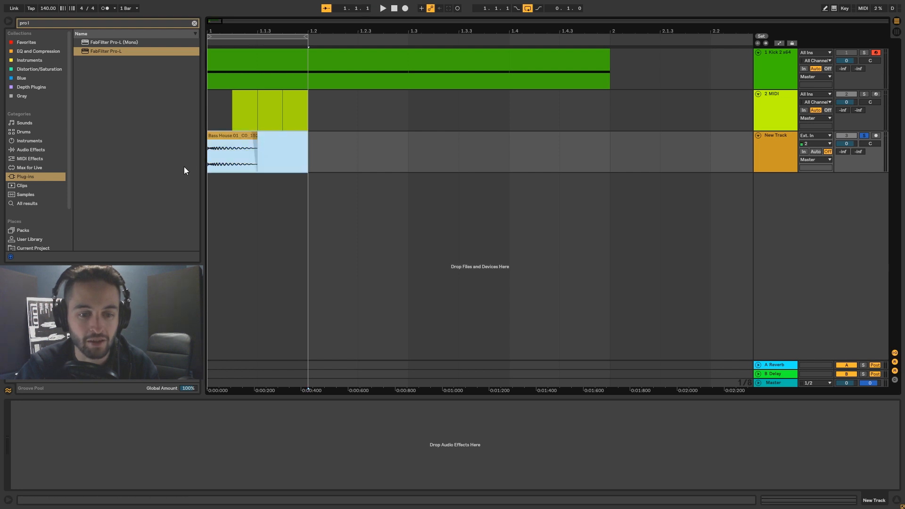
left_click(305, 168)
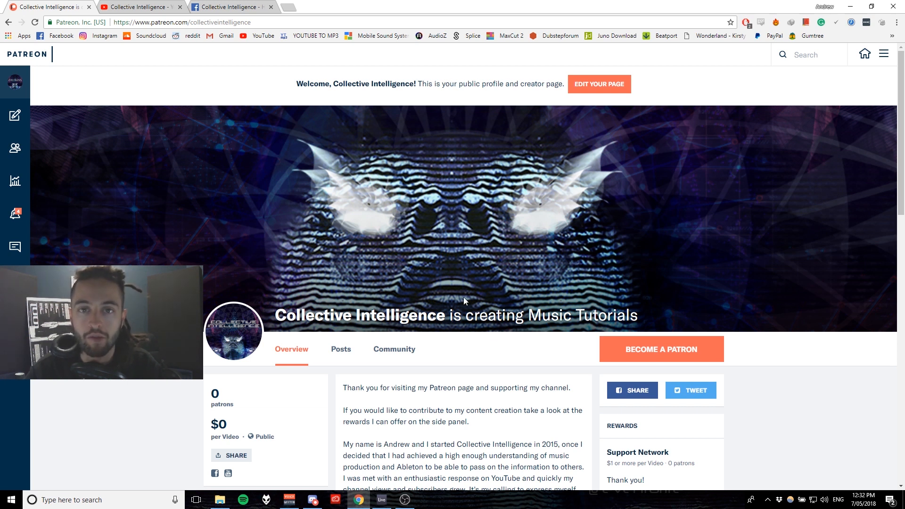
Step: Switch to Chrome and view the Collective Intelligence pages on YouTube, Patreon and Facebook
left_click(139, 6)
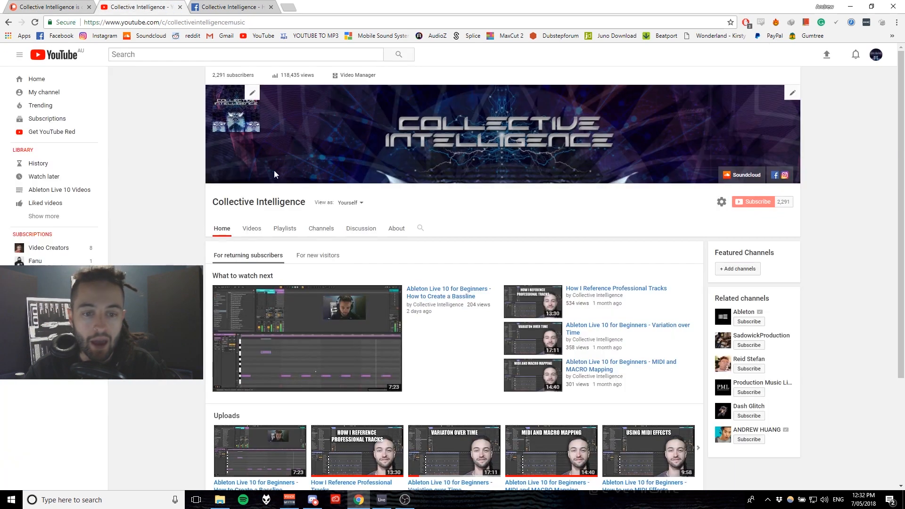
left_click(88, 4)
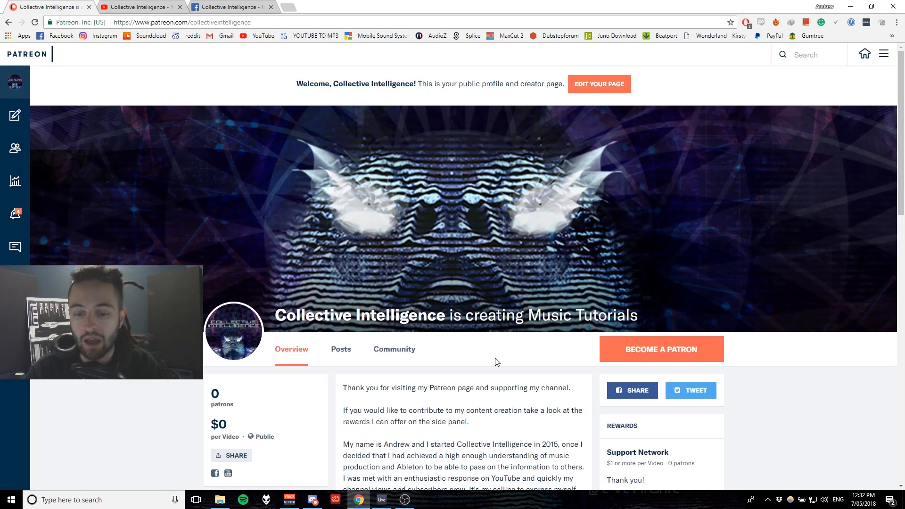
left_click(143, 5)
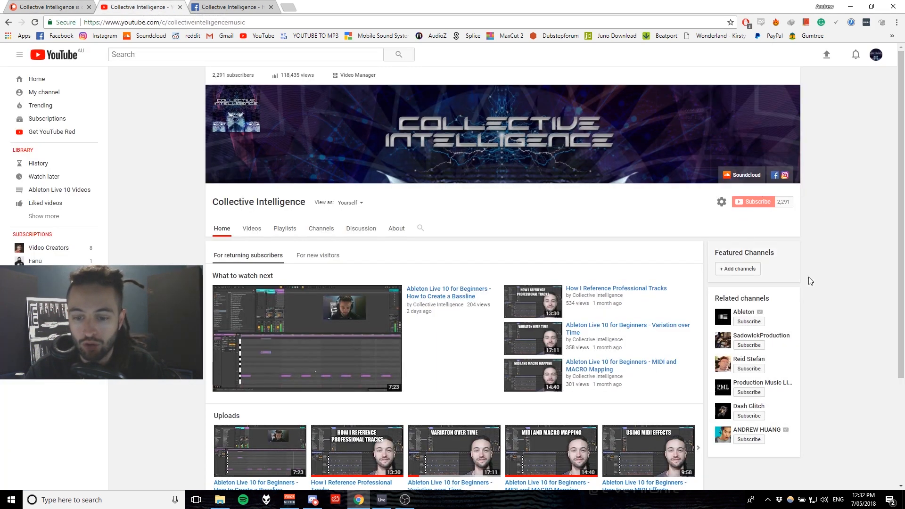
left_click(221, 6)
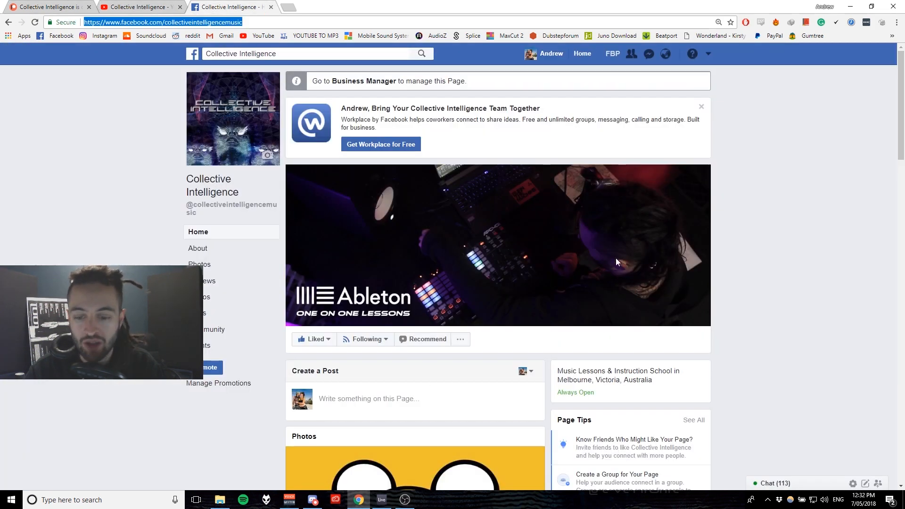